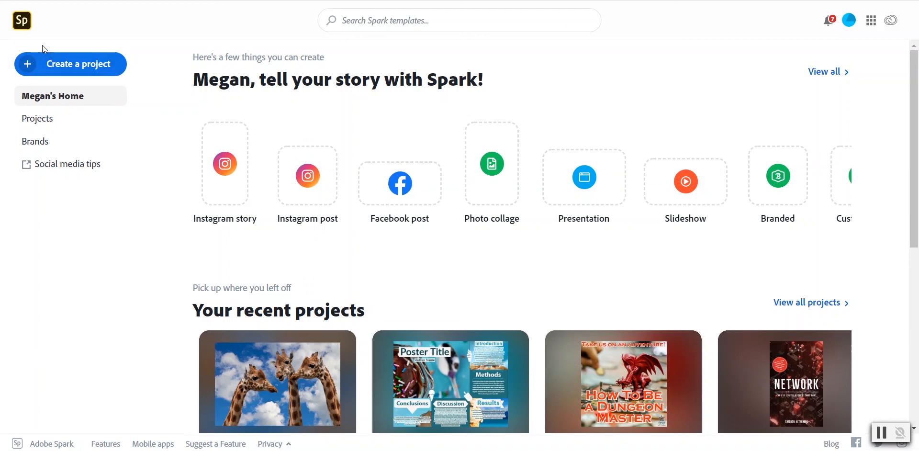
# - Open the full list of project types and browse the graphic template categories, including social media, print and ads
pyautogui.moveTo(167, 164)
pyautogui.click(48, 66)
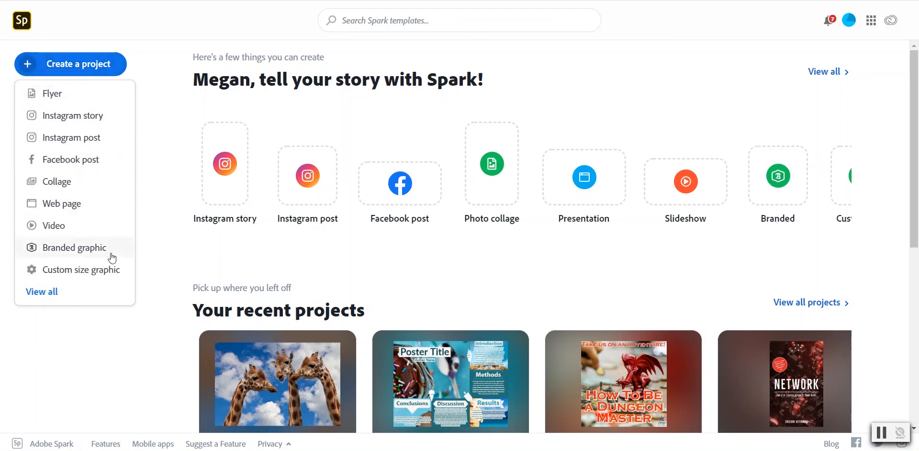
pyautogui.click(56, 292)
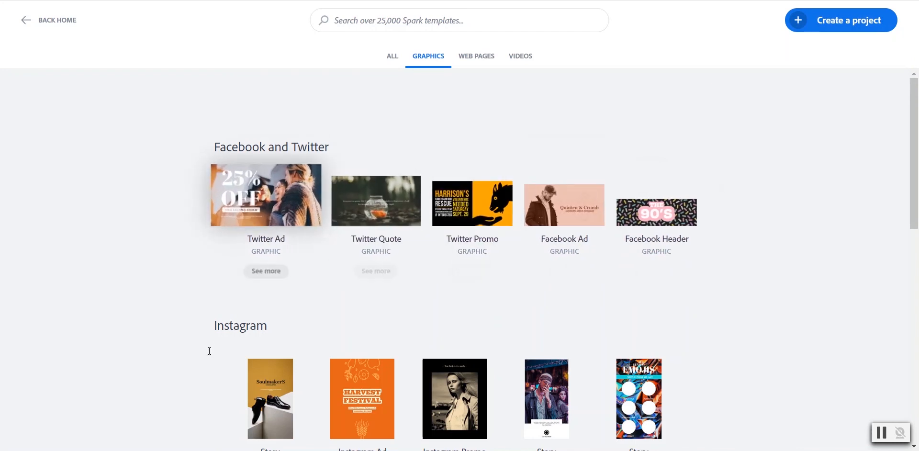
pyautogui.scroll(-5, 190, 413)
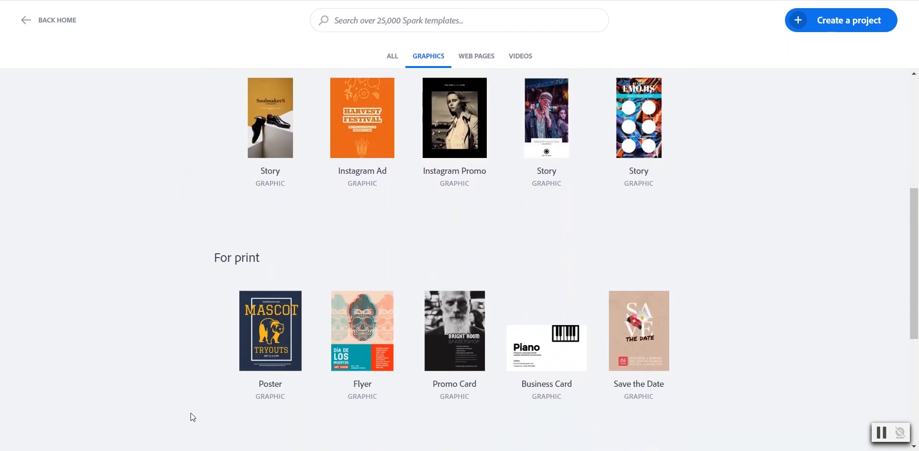
pyautogui.scroll(-3, 191, 413)
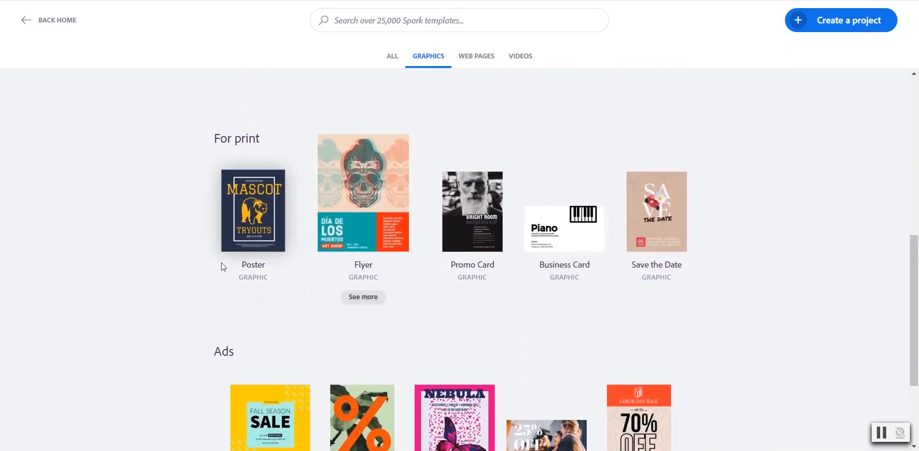
pyautogui.scroll(-2, 232, 384)
pyautogui.scroll(1, 232, 383)
pyautogui.scroll(8, 232, 383)
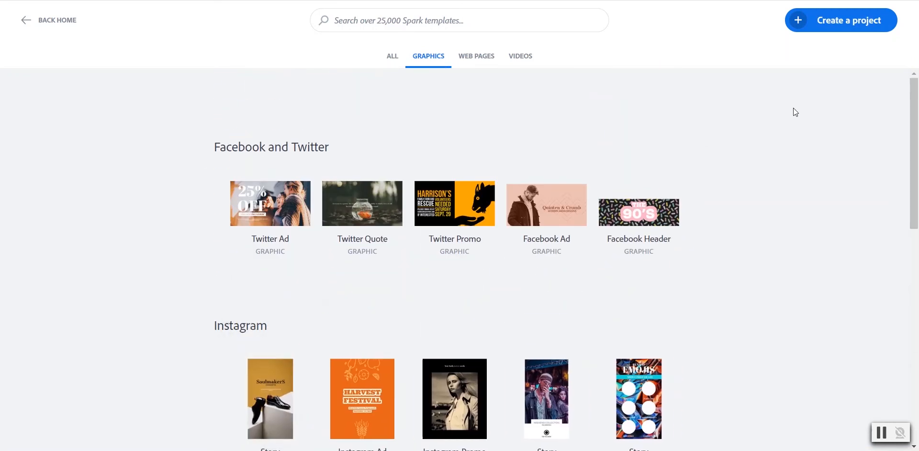
# - Start a new custom size graphic project
pyautogui.click(803, 21)
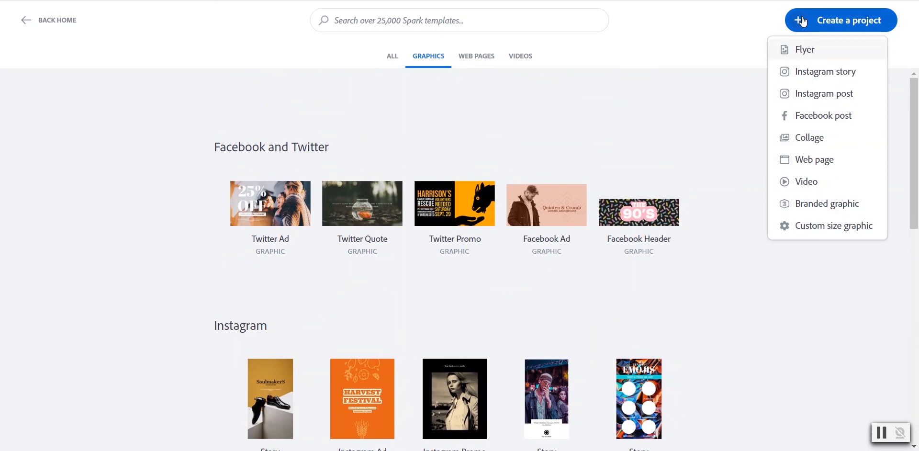
pyautogui.click(794, 231)
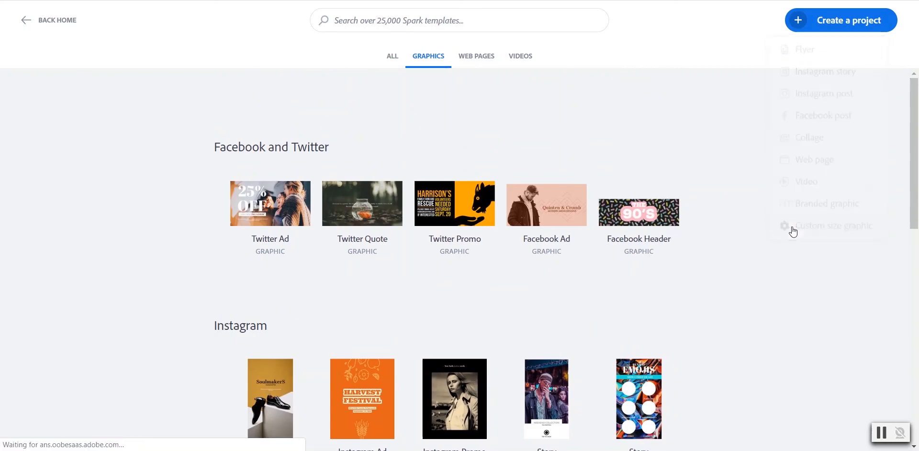
# - Switch the custom size unit to inches and try a height of 21 in
pyautogui.click(575, 255)
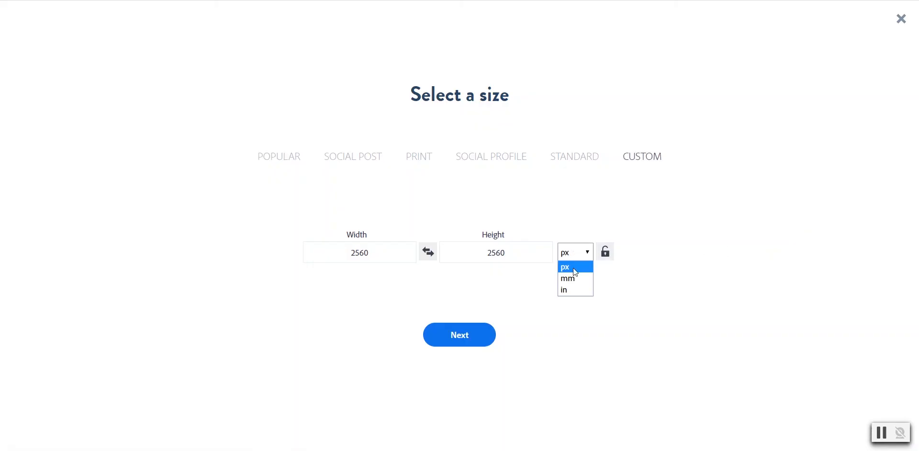
pyautogui.click(570, 291)
pyautogui.click(478, 255)
pyautogui.write('0')
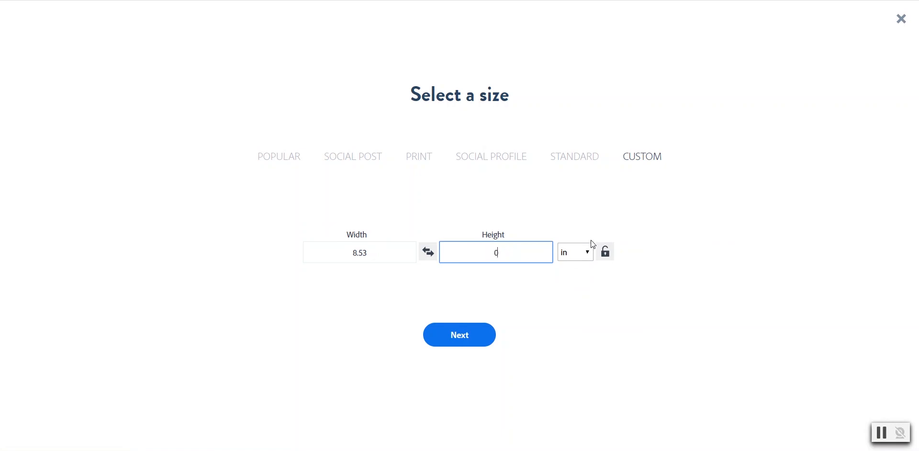
pyautogui.press('BackSpace')
pyautogui.write('21')
pyautogui.click(560, 290)
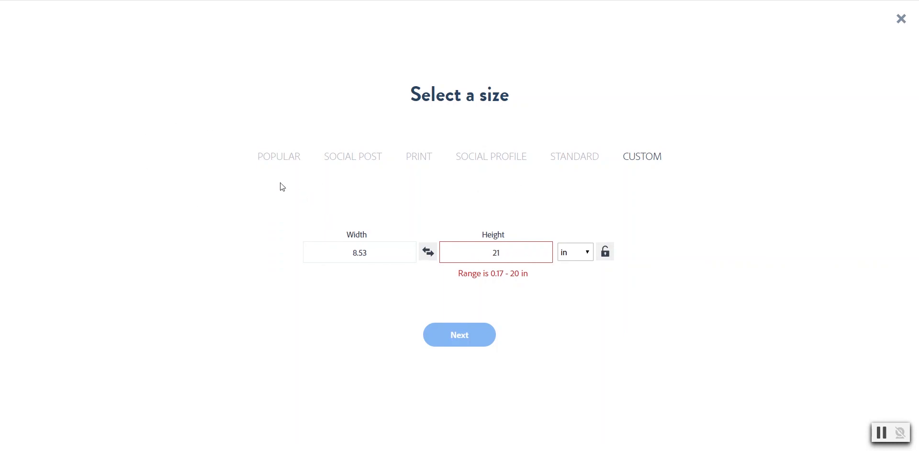
# - Choose the popular 11 x 17 in Poster size and continue to the blank canvas
pyautogui.click(273, 164)
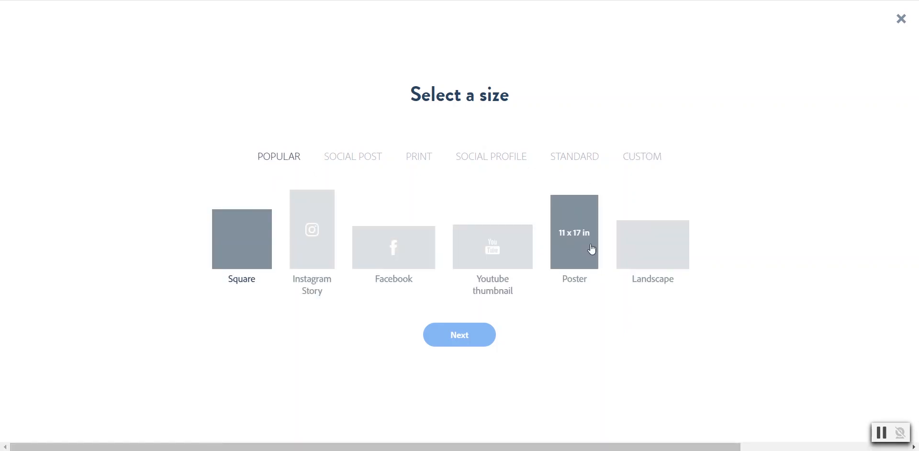
pyautogui.click(568, 242)
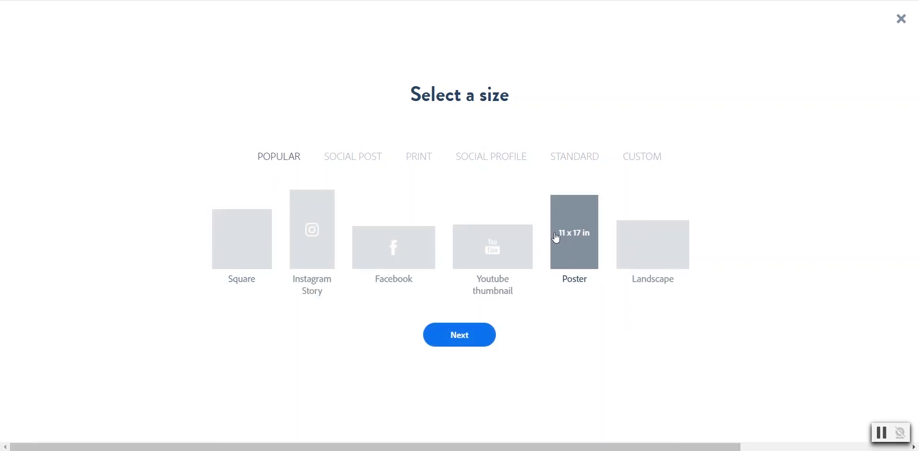
pyautogui.click(448, 341)
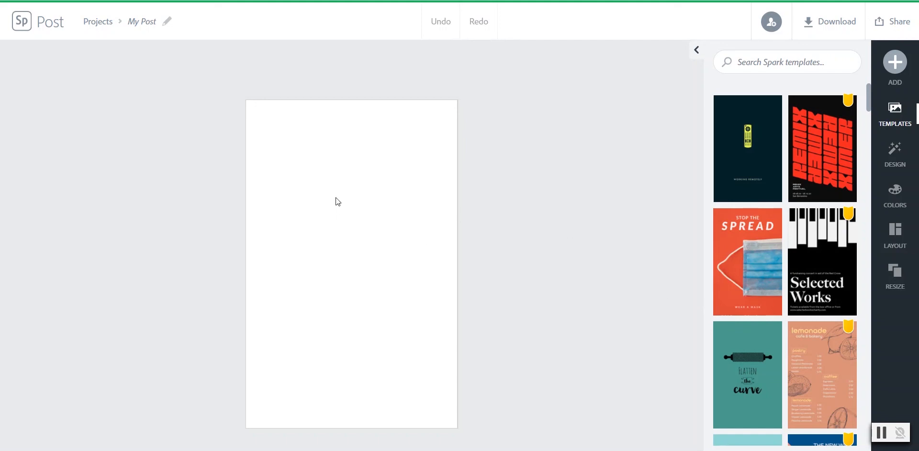
# - Rename the project as "lone star"
pyautogui.click(153, 26)
pyautogui.press('BackSpace')
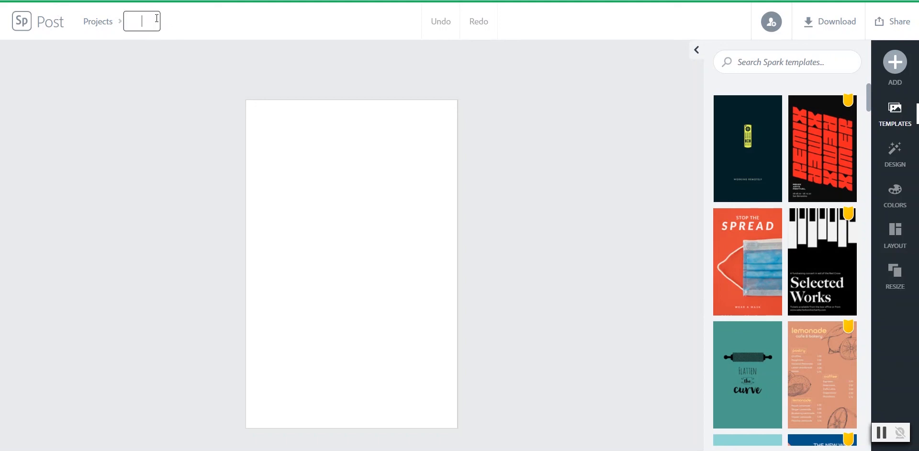
pyautogui.write('lone star')
pyautogui.press('Return')
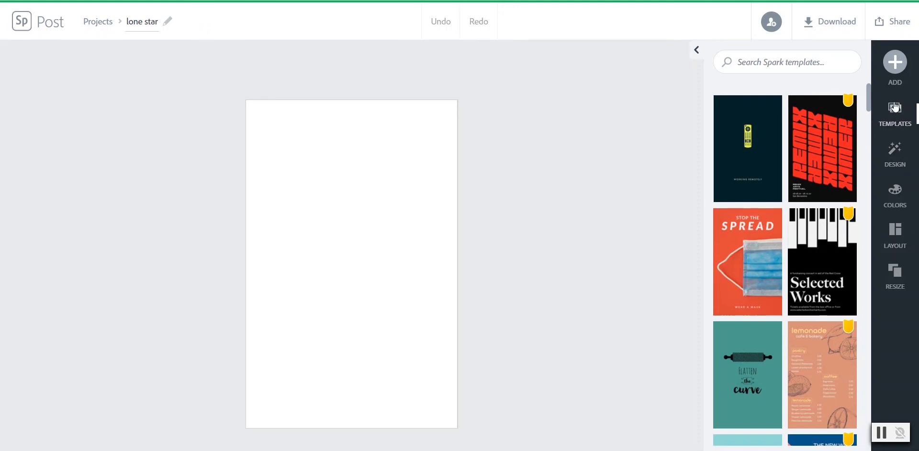
# - Browse the poster templates and preview the premium template The Planets without using it
pyautogui.scroll(-2, 836, 263)
pyautogui.scroll(-7, 836, 263)
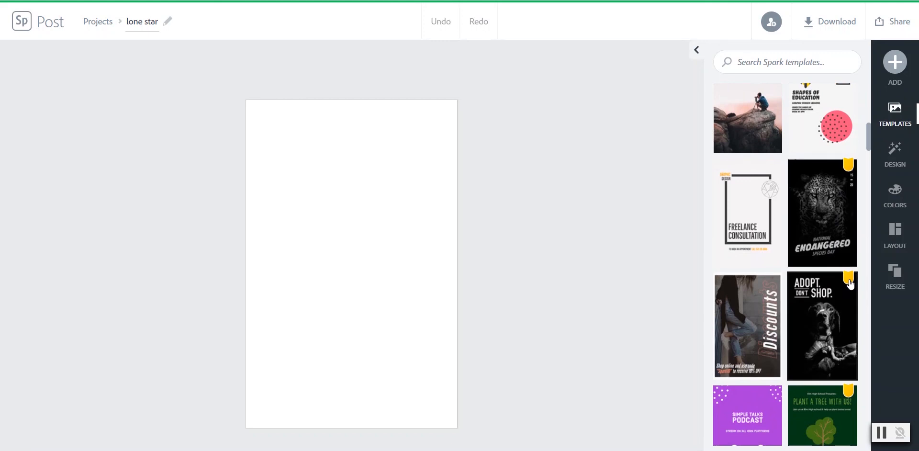
pyautogui.scroll(-6, 738, 331)
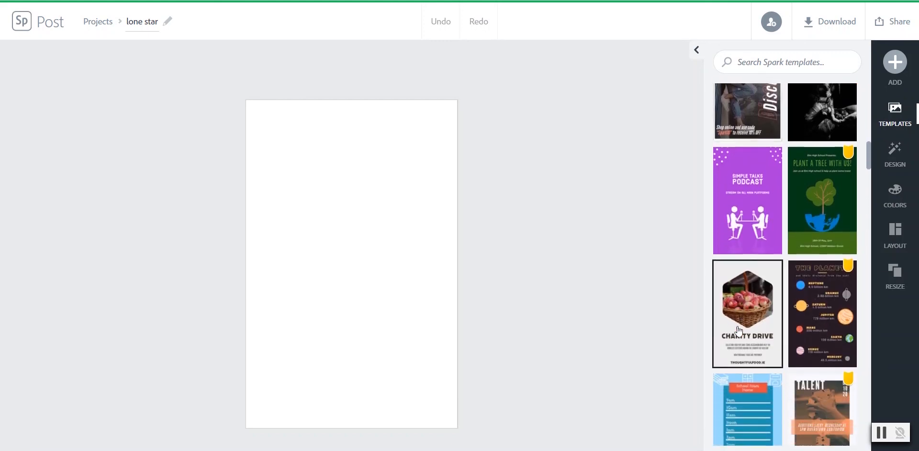
pyautogui.click(809, 248)
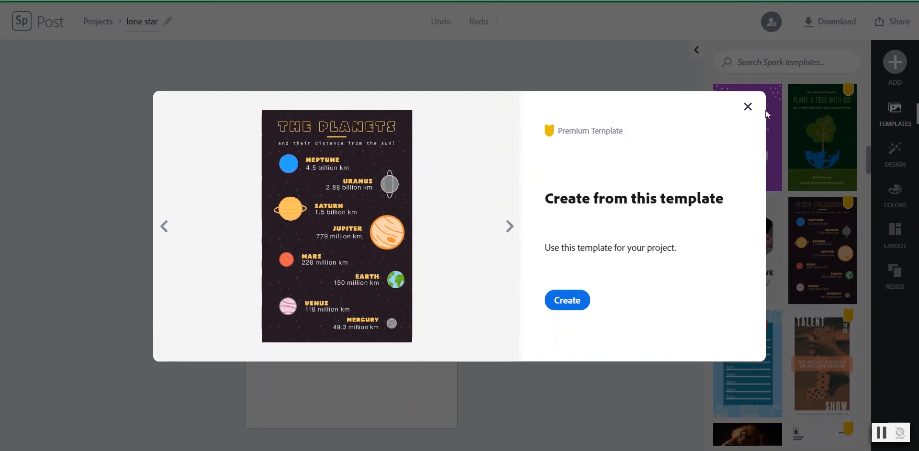
pyautogui.click(748, 107)
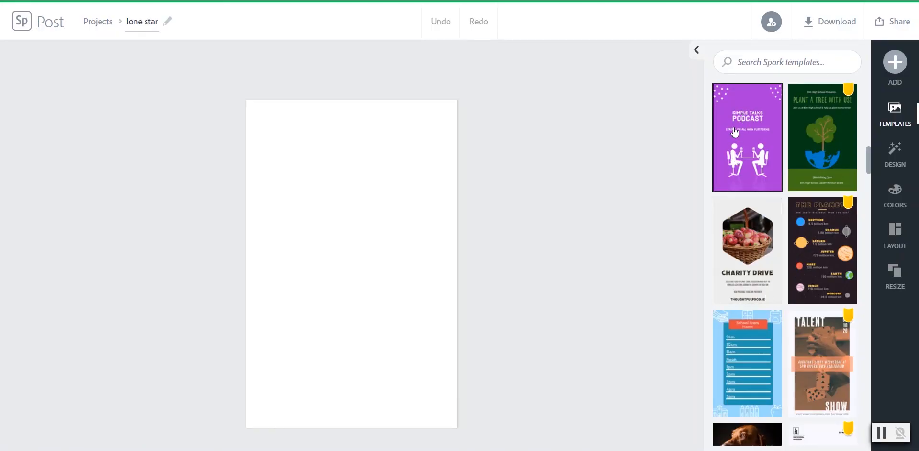
pyautogui.scroll(-2, 754, 389)
pyautogui.scroll(-8, 753, 389)
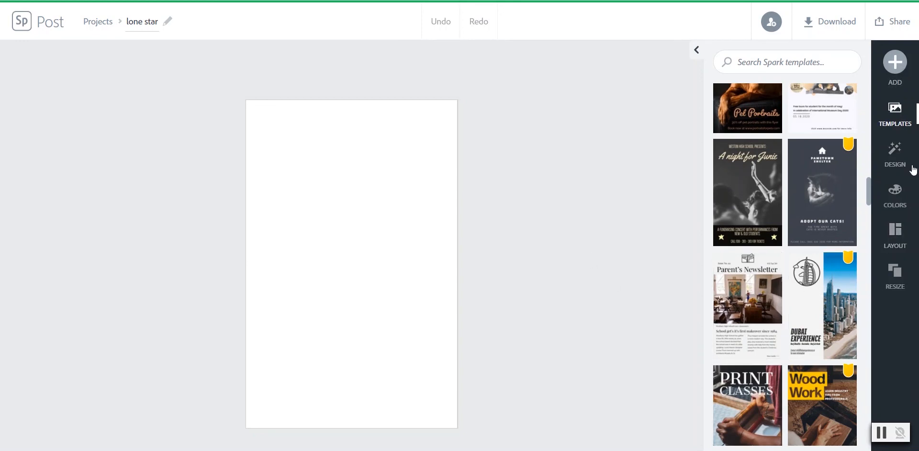
# - Try three-cell grid layouts on the poster, with two cells above a wide one and a wide cell above two
pyautogui.click(895, 240)
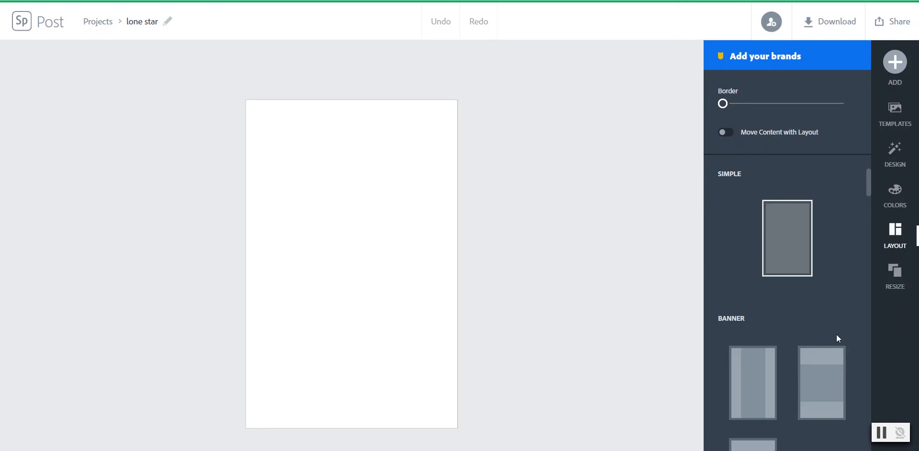
pyautogui.scroll(-2, 836, 341)
pyautogui.scroll(-6, 835, 341)
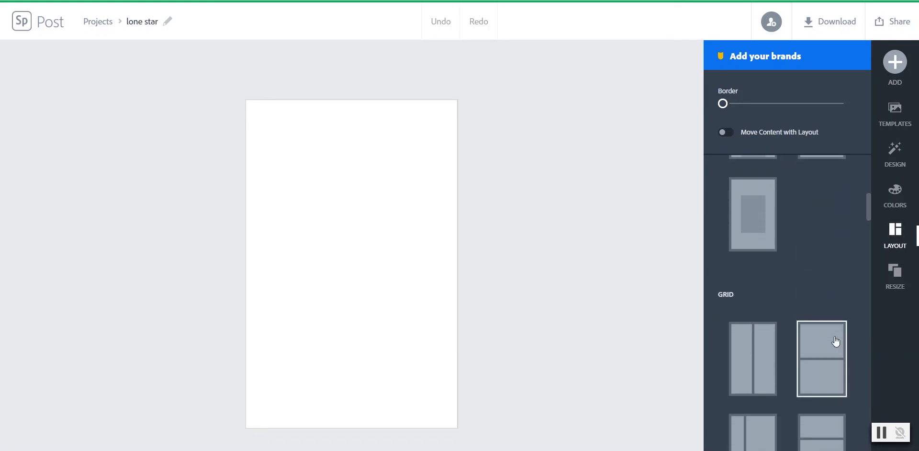
pyautogui.scroll(-5, 836, 341)
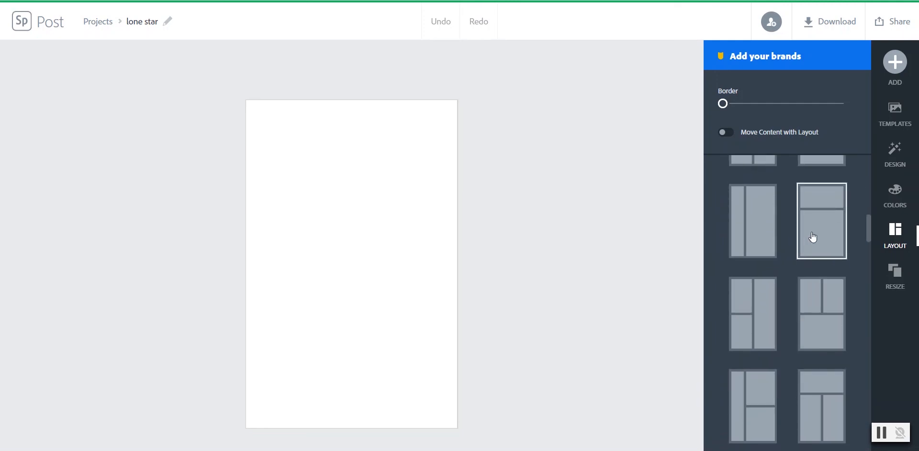
pyautogui.click(813, 238)
pyautogui.click(825, 346)
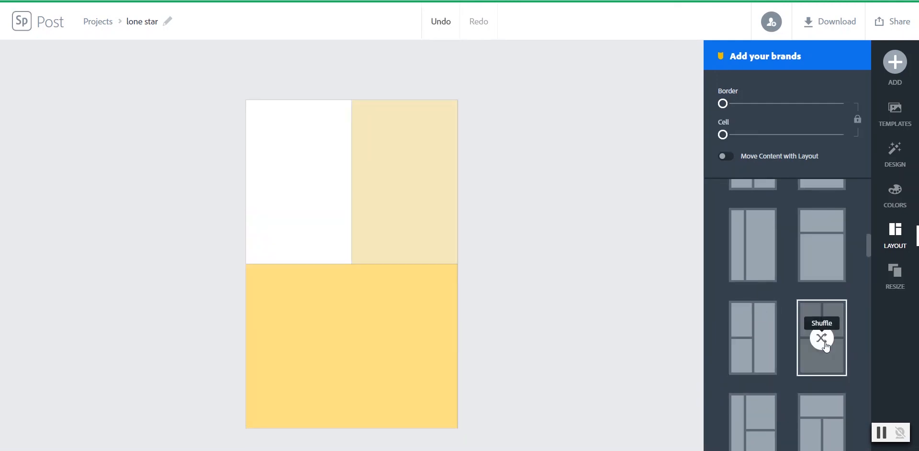
pyautogui.scroll(-3, 825, 344)
pyautogui.click(825, 345)
pyautogui.scroll(-3, 826, 347)
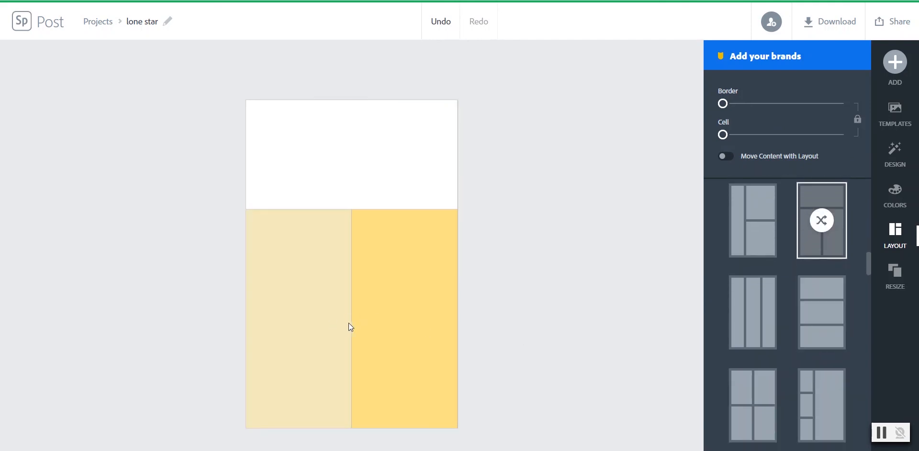
# - Try four-cell grid layouts, with three stacked cells beside a tall one and a staggered two-by-two arrangement
pyautogui.click(836, 399)
pyautogui.scroll(-5, 836, 399)
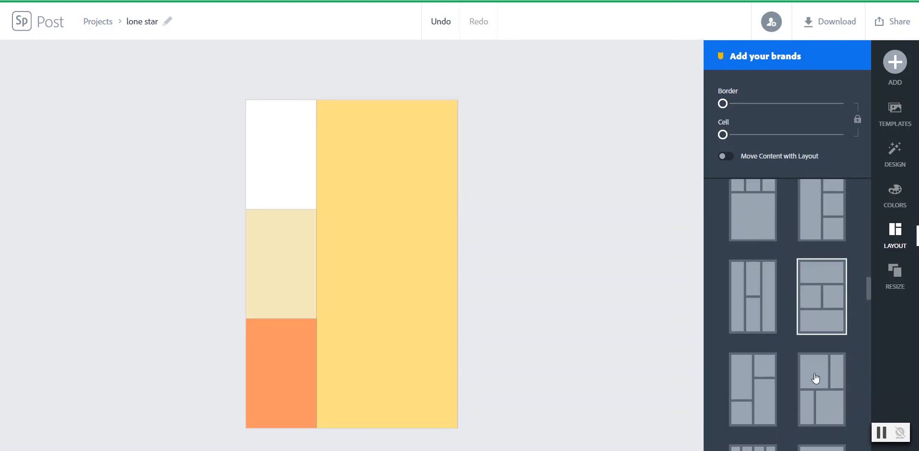
pyautogui.click(835, 390)
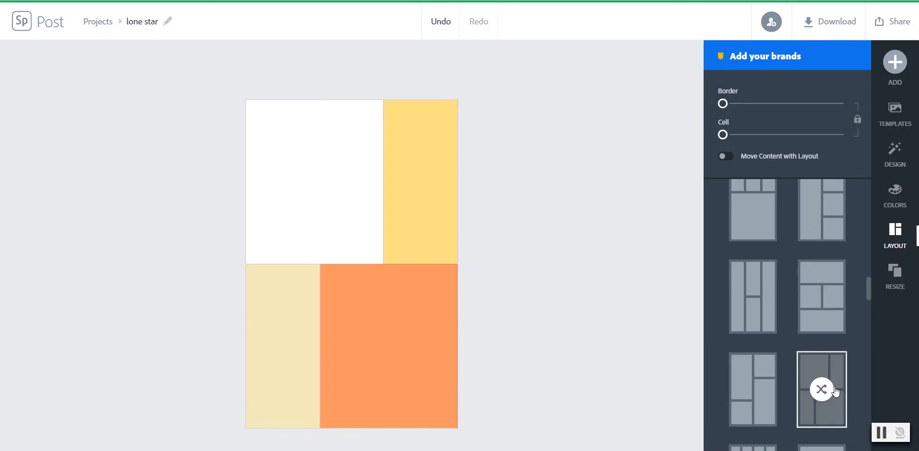
# - Apply the four-cell grid layout with two middle cells between full-width rows, and add a thin border around all cells
pyautogui.click(821, 294)
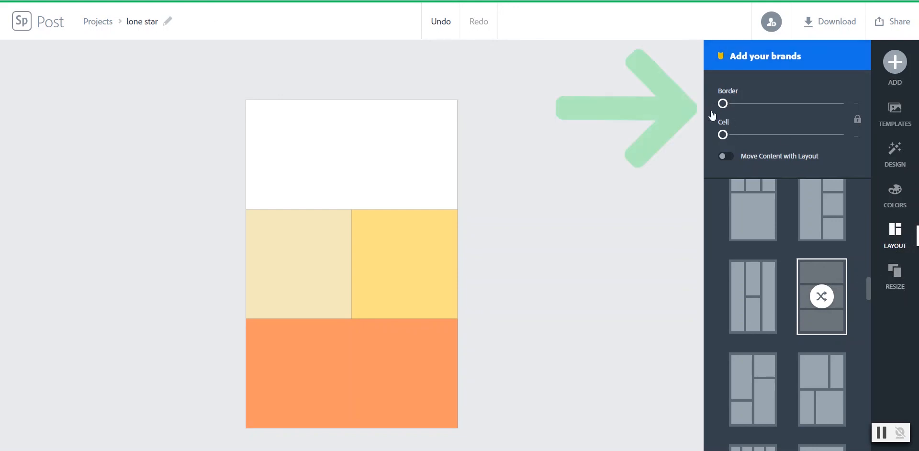
pyautogui.moveTo(721, 105)
pyautogui.mouseDown()
pyautogui.moveTo(817, 106)
pyautogui.moveTo(724, 108)
pyautogui.mouseUp()
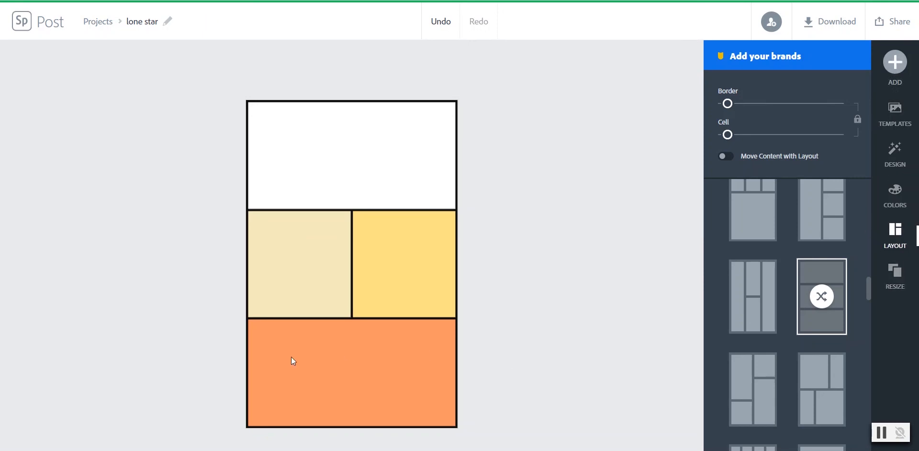
# - Try the first eight decorative color palettes on the poster, from orange and olive through to teal and cream
pyautogui.click(900, 199)
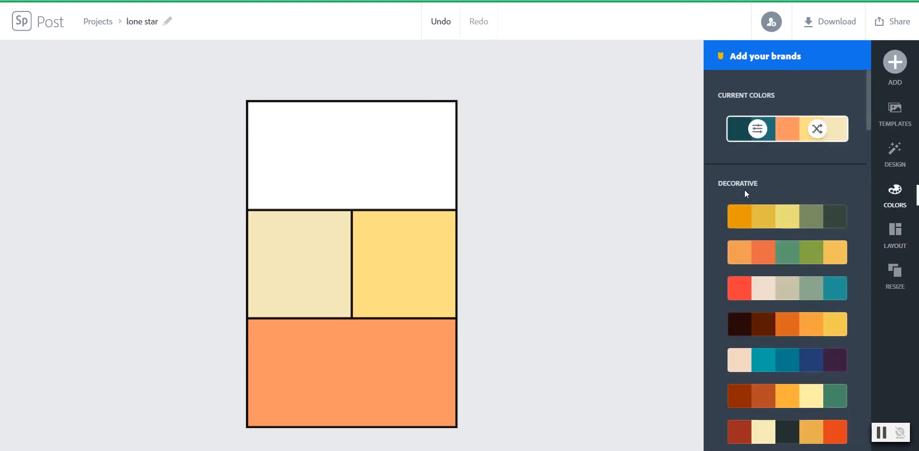
pyautogui.click(756, 216)
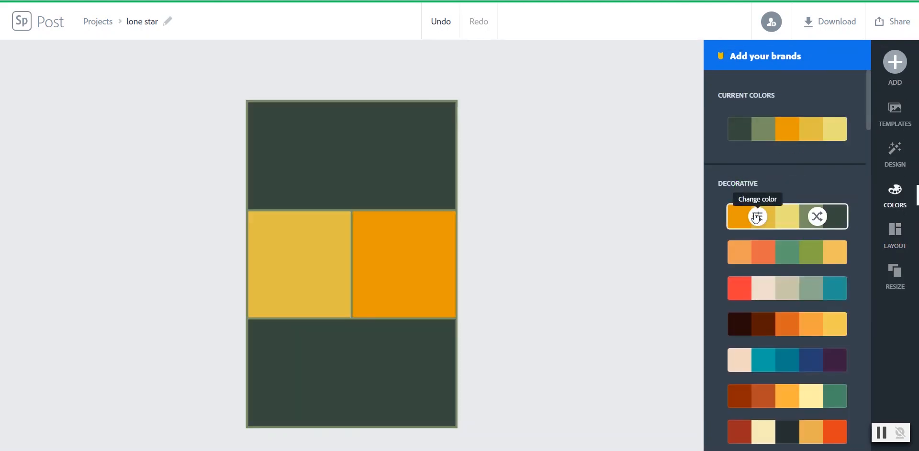
pyautogui.click(765, 259)
pyautogui.click(774, 290)
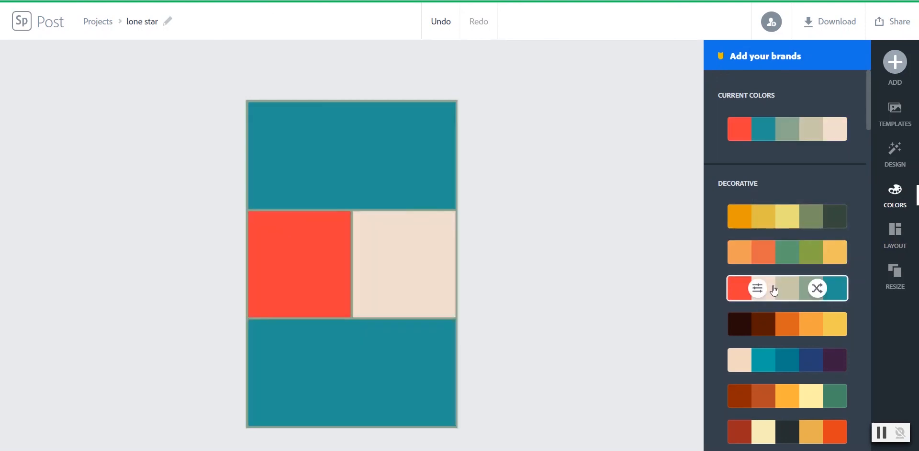
pyautogui.click(770, 322)
pyautogui.click(778, 357)
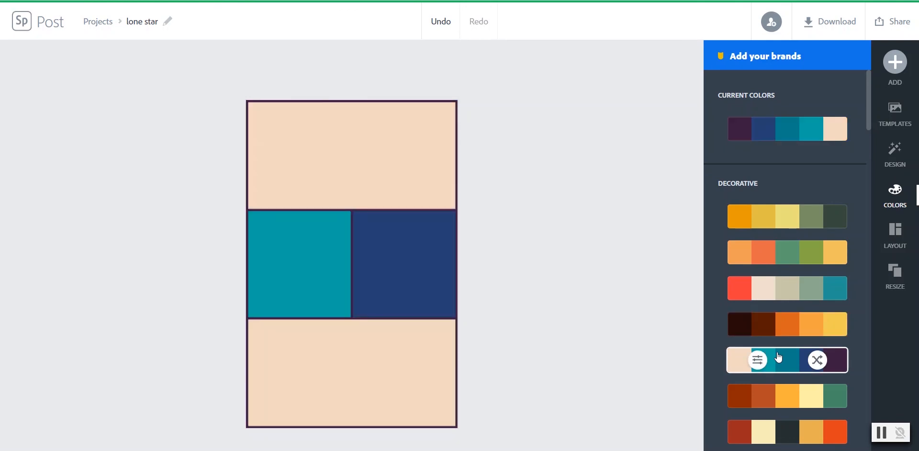
pyautogui.scroll(-1, 779, 357)
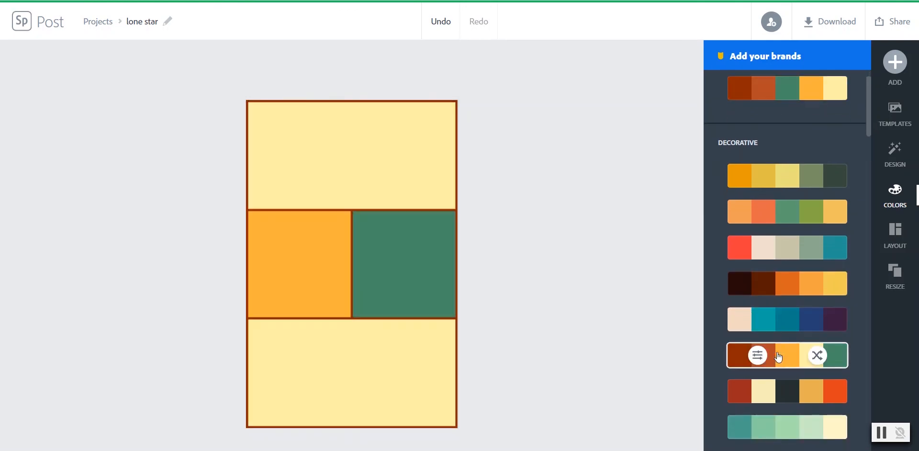
pyautogui.click(770, 389)
pyautogui.click(786, 438)
# - Try more decorative palettes on the poster, including plum with blue, coral with olive, and sage with rust and navy
pyautogui.scroll(-4, 786, 431)
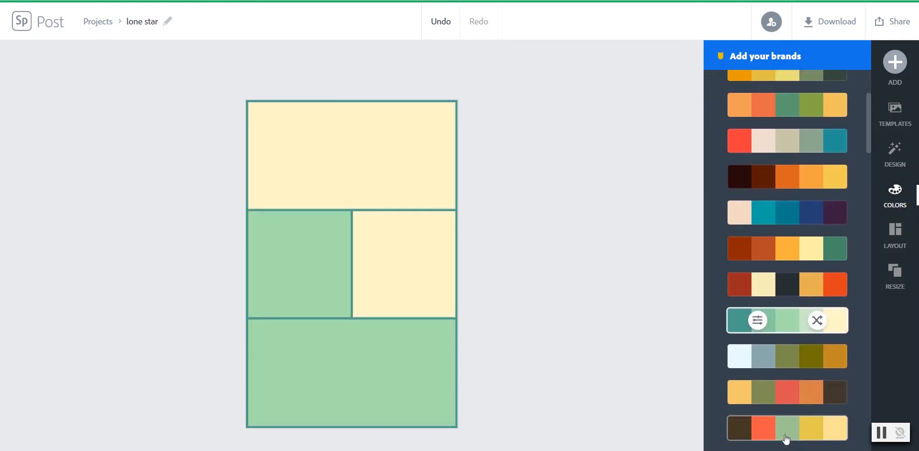
pyautogui.click(776, 394)
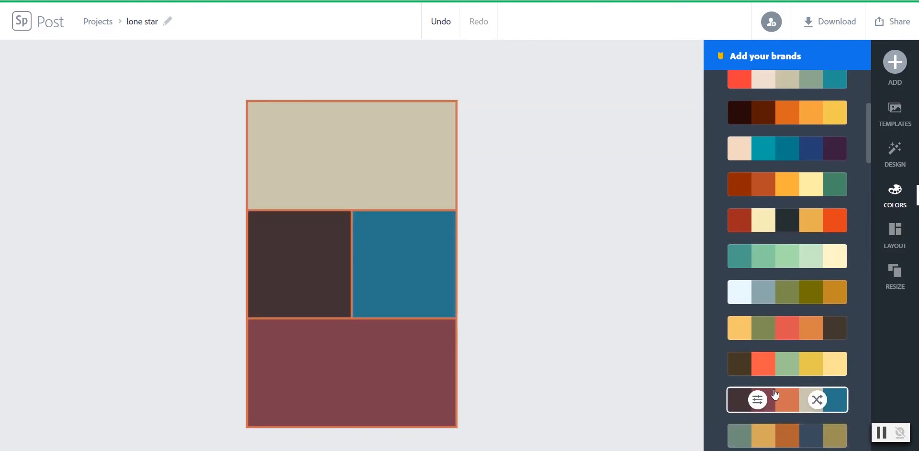
pyautogui.click(779, 363)
pyautogui.click(772, 329)
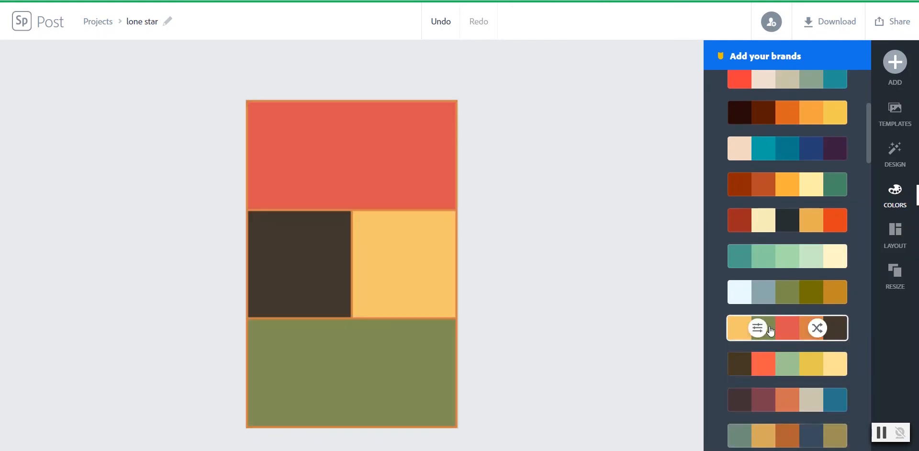
pyautogui.click(770, 291)
pyautogui.click(784, 432)
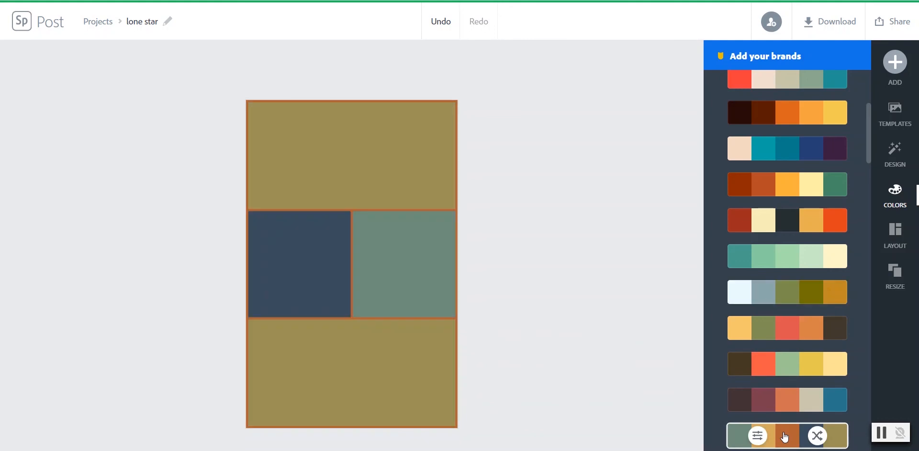
# - Apply the blue, light blue, yellow, white and red decorative palette, with a light blue top cell and a red bottom cell
pyautogui.scroll(-2, 786, 428)
pyautogui.click(786, 424)
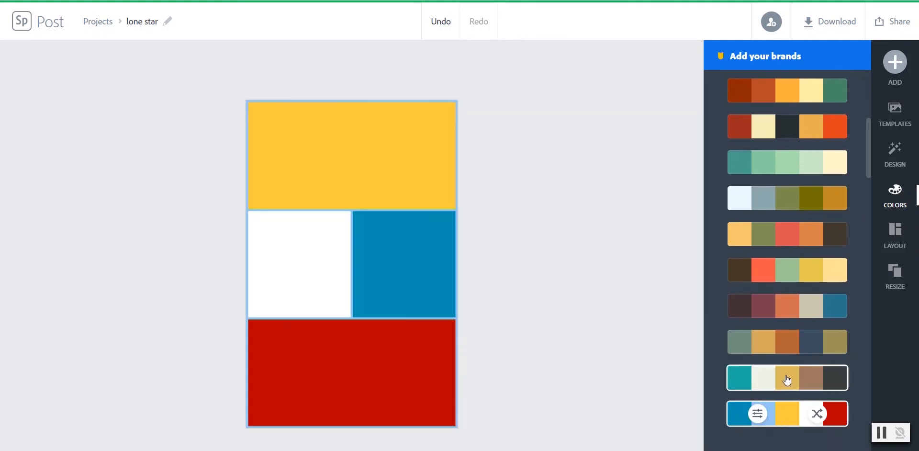
pyautogui.click(786, 376)
pyautogui.click(794, 427)
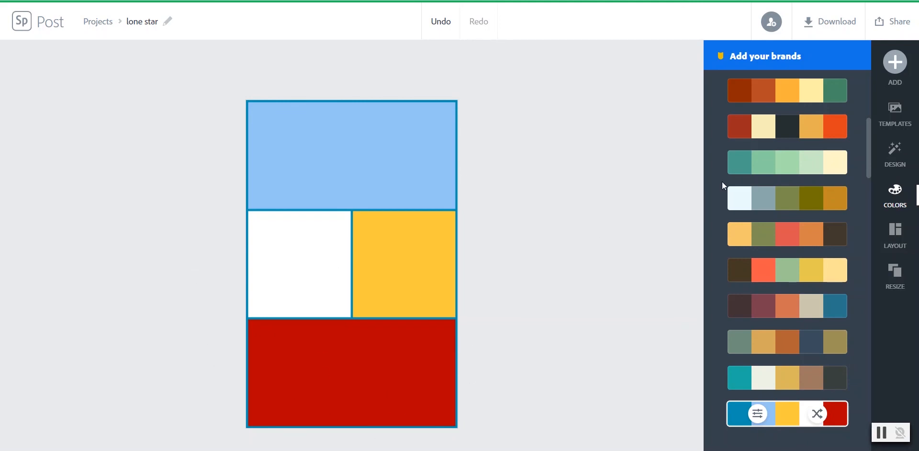
pyautogui.scroll(5, 721, 205)
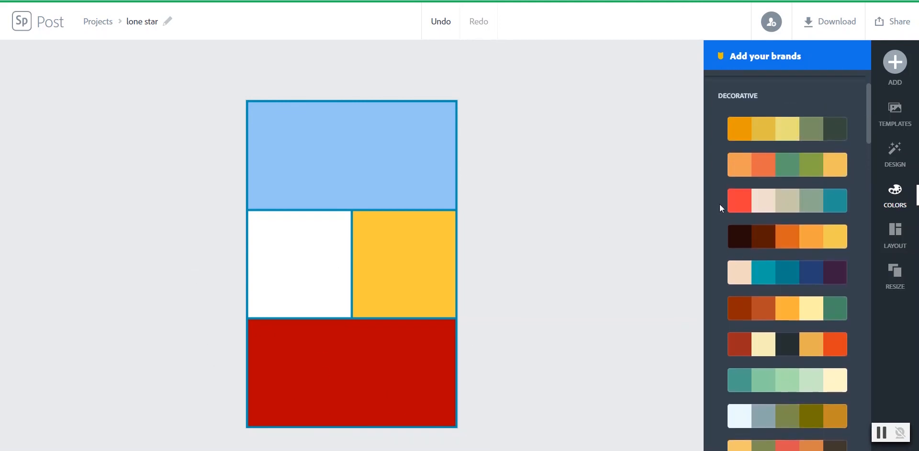
pyautogui.scroll(2, 719, 205)
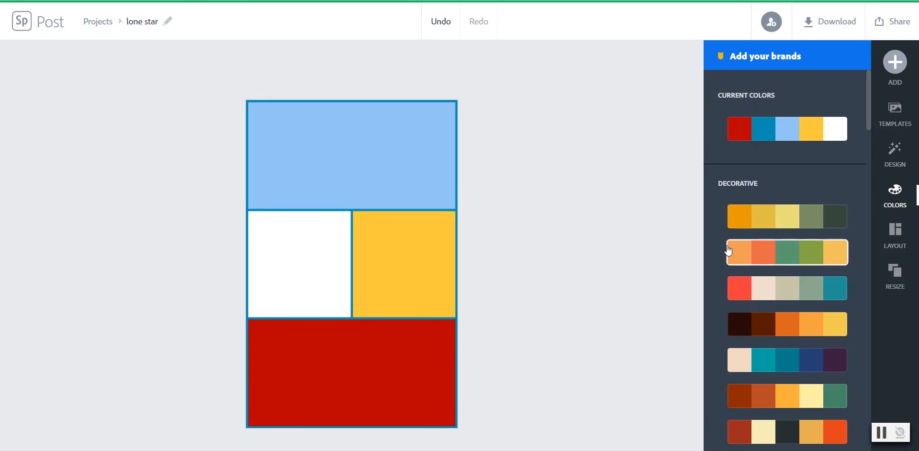
# - Select each of the four grid cells and examine the suggested and full range of fill colors
pyautogui.click(343, 180)
pyautogui.click(392, 248)
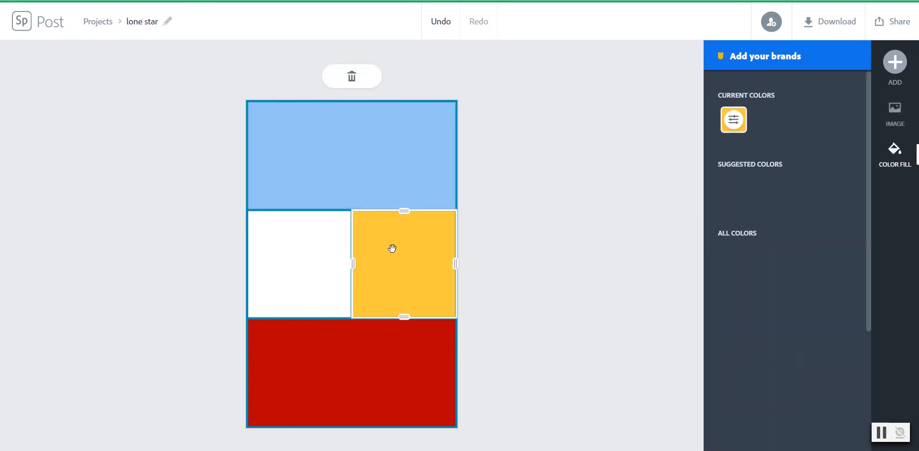
pyautogui.click(326, 271)
pyautogui.click(355, 353)
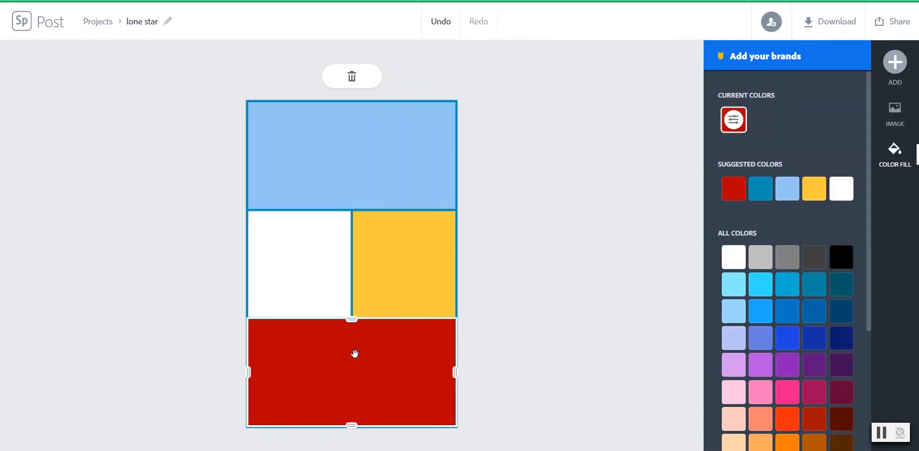
pyautogui.click(353, 163)
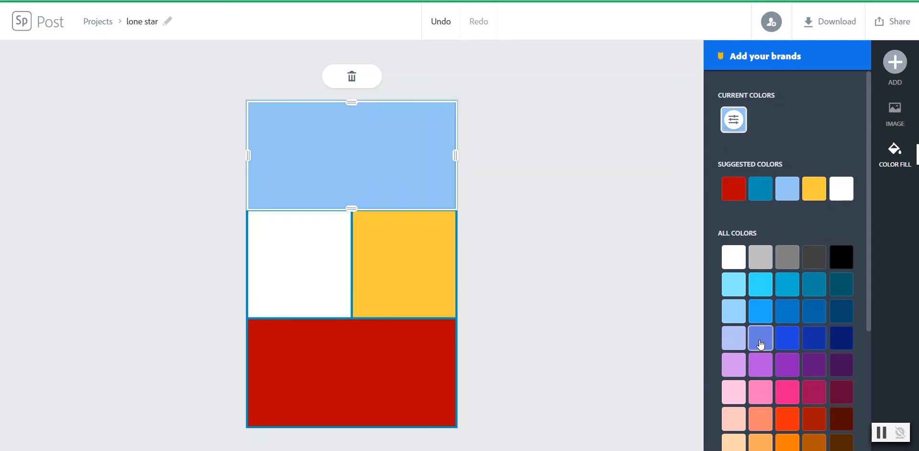
pyautogui.scroll(-4, 761, 345)
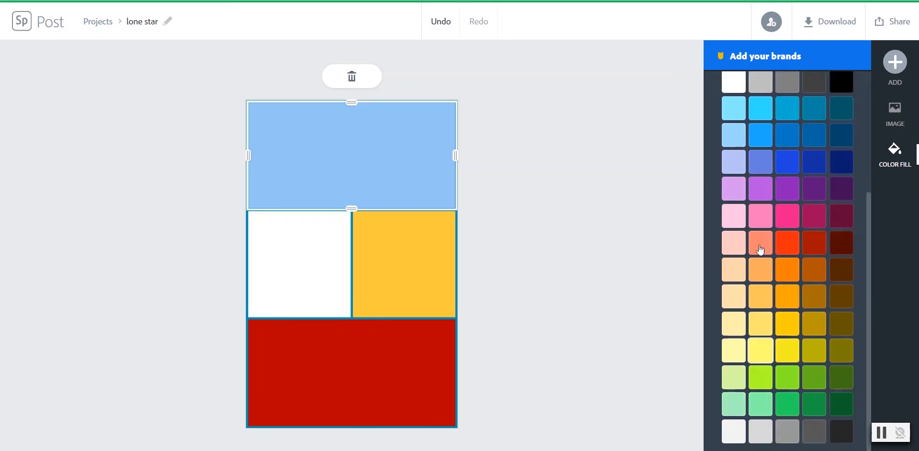
pyautogui.scroll(4, 799, 348)
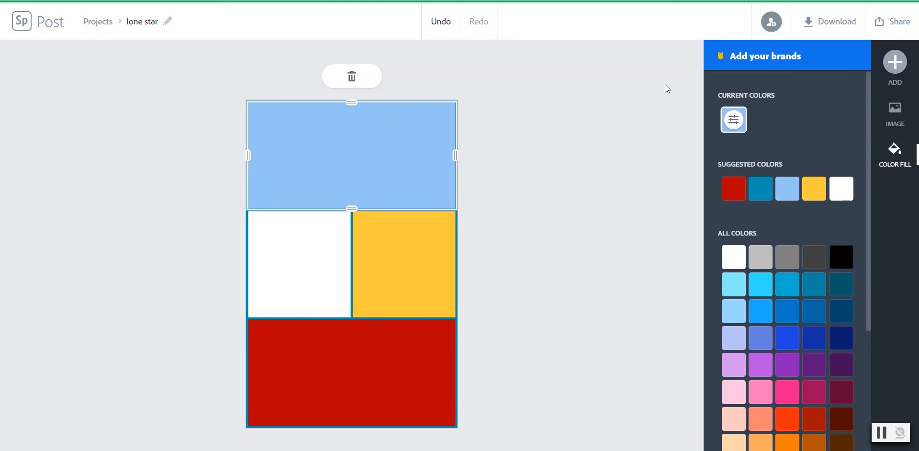
# - Try the brighter blue #3795F3 as a custom fill for the top cell and discard the change
pyautogui.click(735, 120)
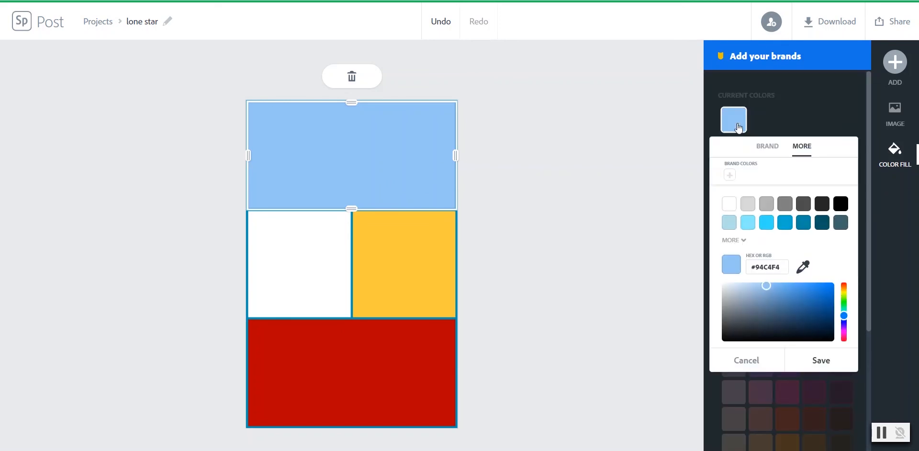
pyautogui.moveTo(766, 288); pyautogui.dragTo(810, 286)
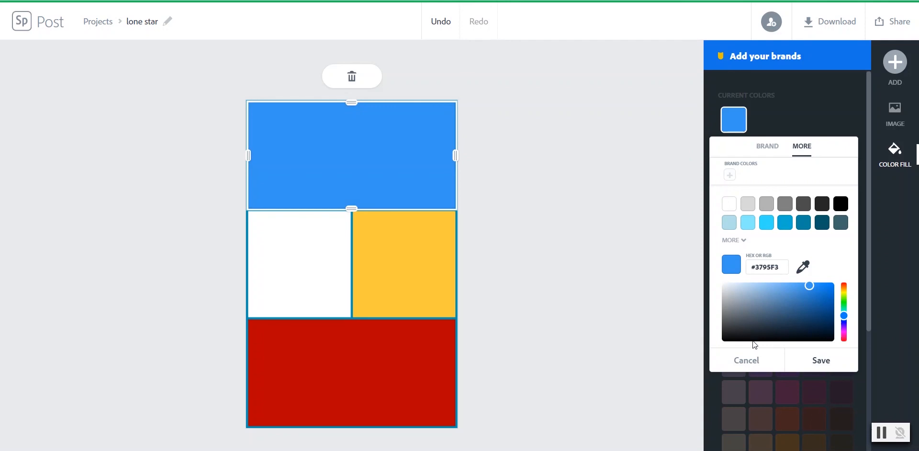
pyautogui.click(731, 362)
pyautogui.click(555, 268)
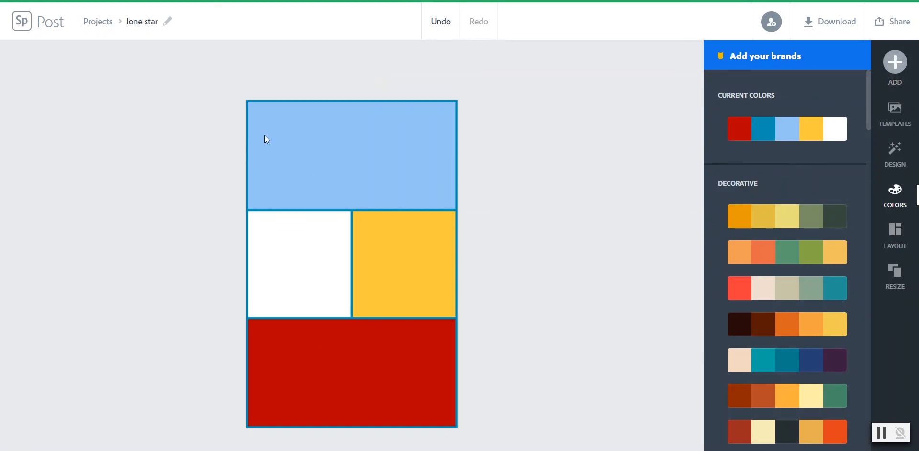
# - Browse the text templates and add the Grand Opening design to the poster's top cell
pyautogui.click(896, 67)
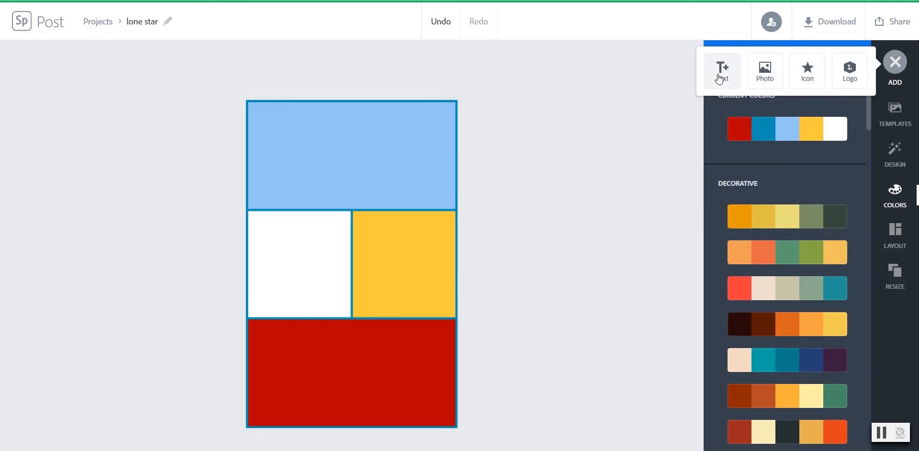
pyautogui.click(721, 72)
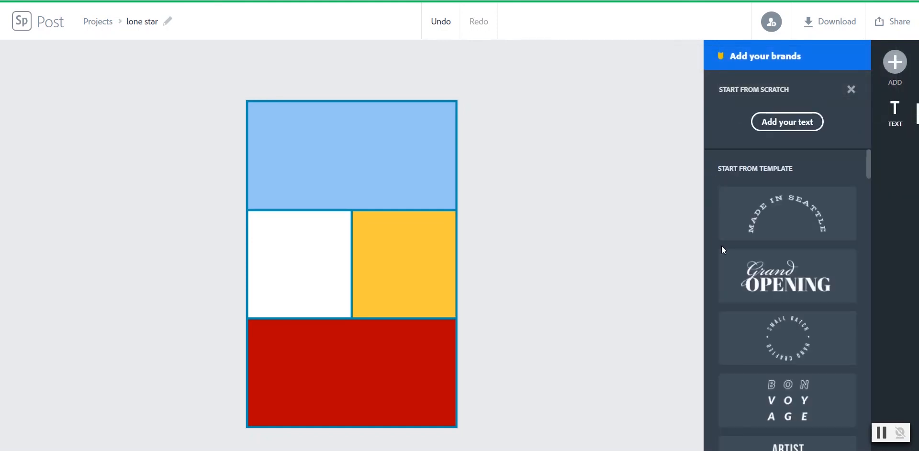
pyautogui.scroll(-3, 722, 246)
pyautogui.scroll(3, 734, 298)
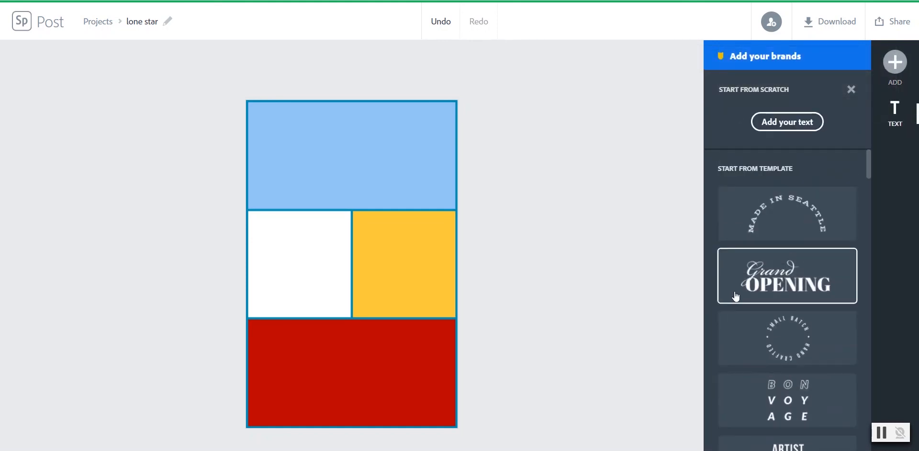
pyautogui.scroll(-5, 737, 297)
pyautogui.scroll(-5, 741, 300)
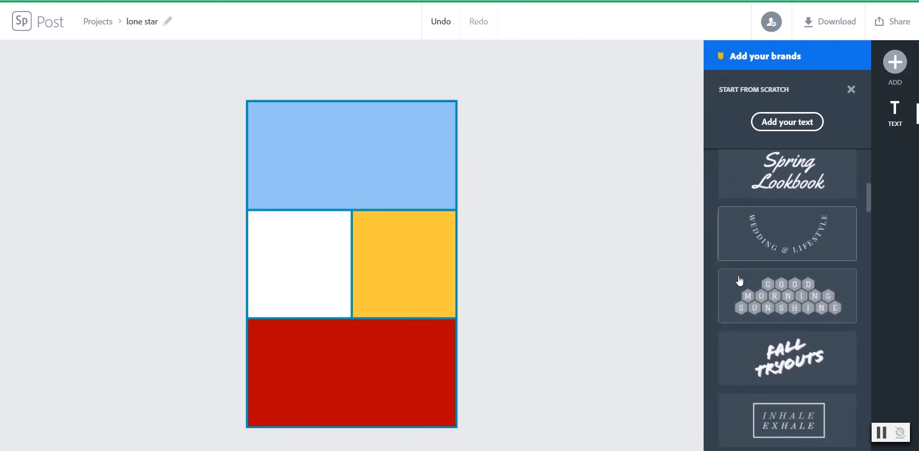
pyautogui.click(740, 281)
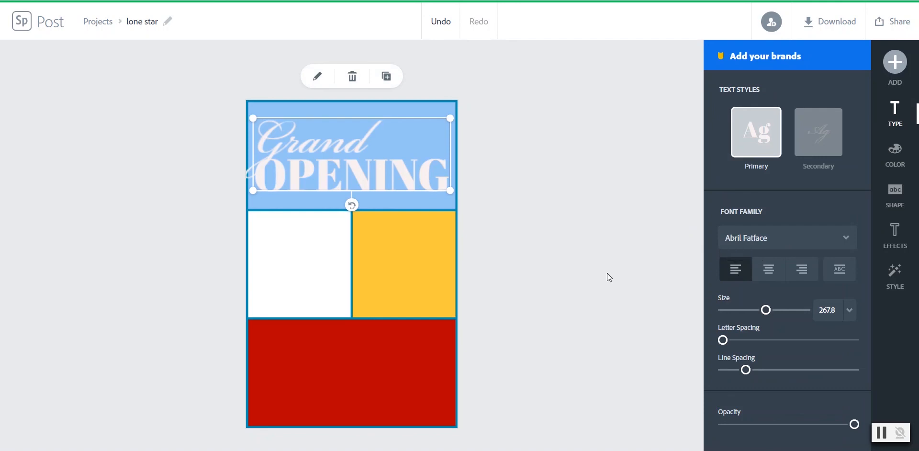
# - Replace the Grand Opening wording with "Lone Star" on the first line and "COLLEGE" on the second
pyautogui.doubleClick(365, 159)
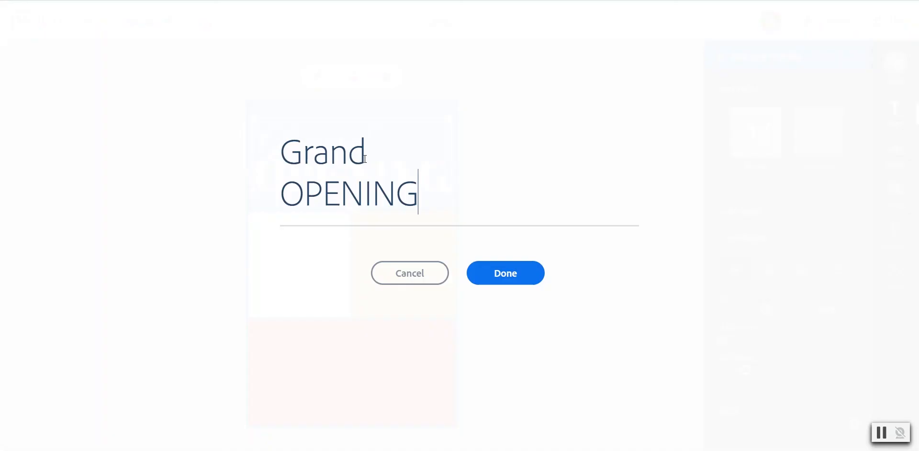
pyautogui.moveTo(367, 152); pyautogui.dragTo(285, 159)
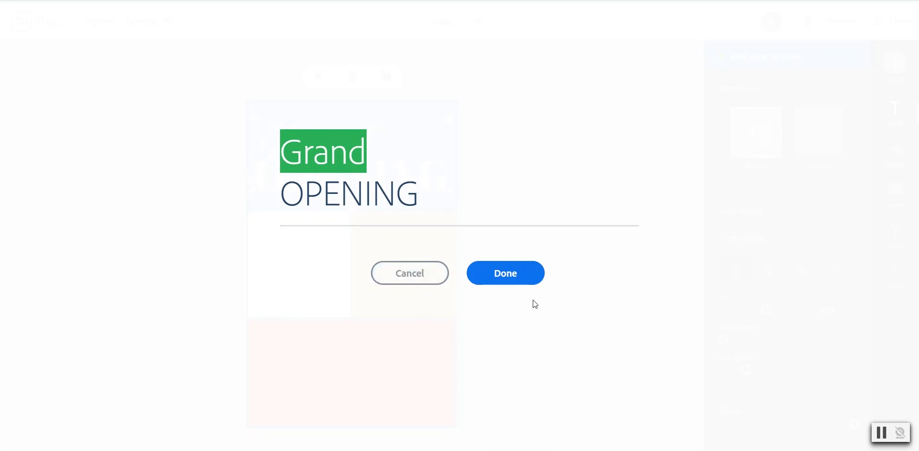
pyautogui.moveTo(419, 194); pyautogui.dragTo(239, 116)
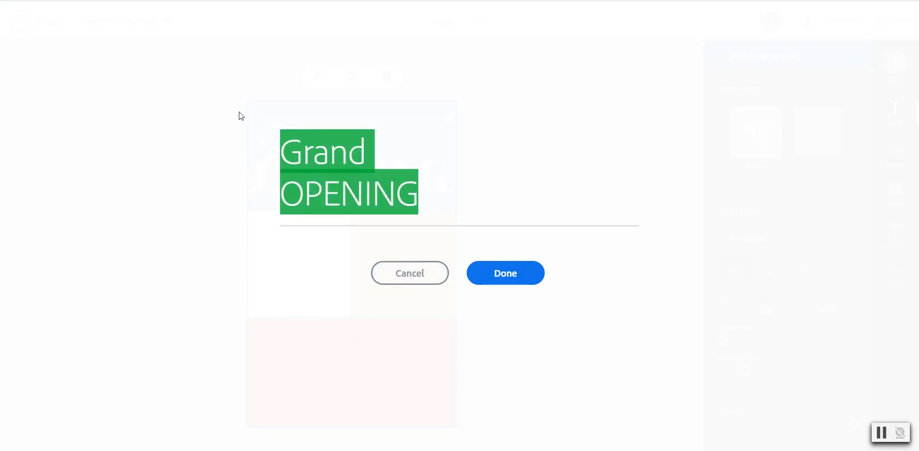
pyautogui.click(239, 112)
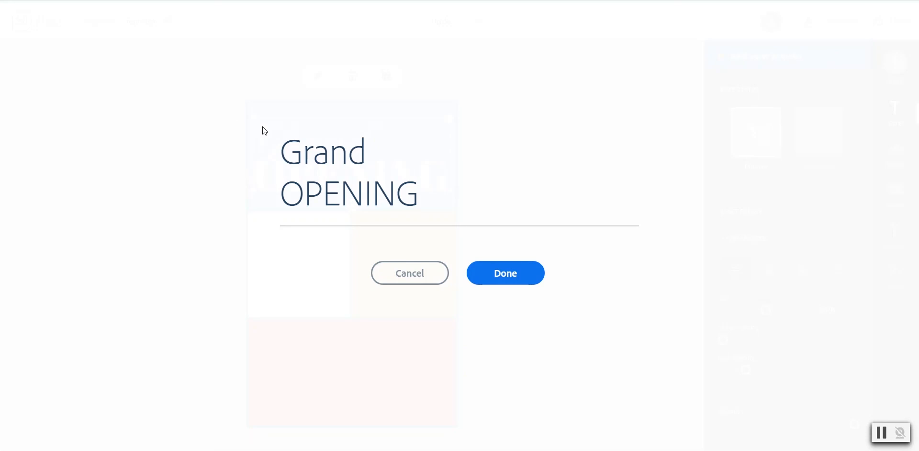
pyautogui.moveTo(280, 153); pyautogui.dragTo(449, 205)
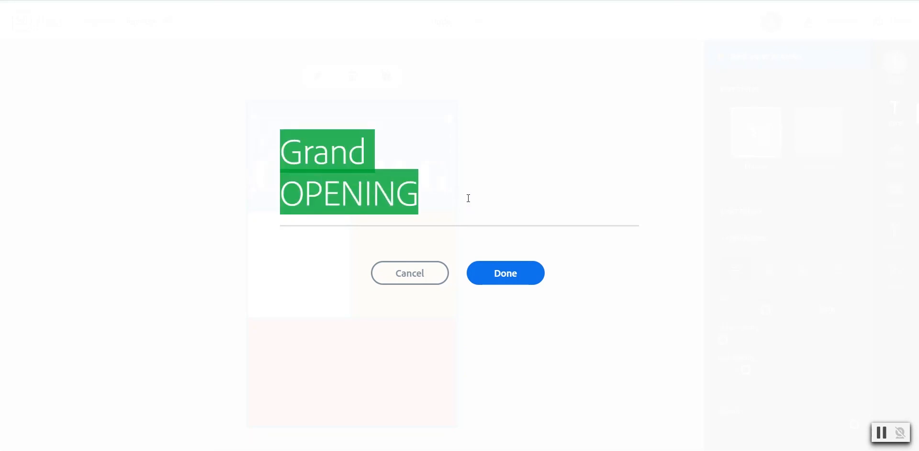
pyautogui.write('Lone Star')
pyautogui.press('Return')
pyautogui.write('COLLEGE')
pyautogui.click(514, 279)
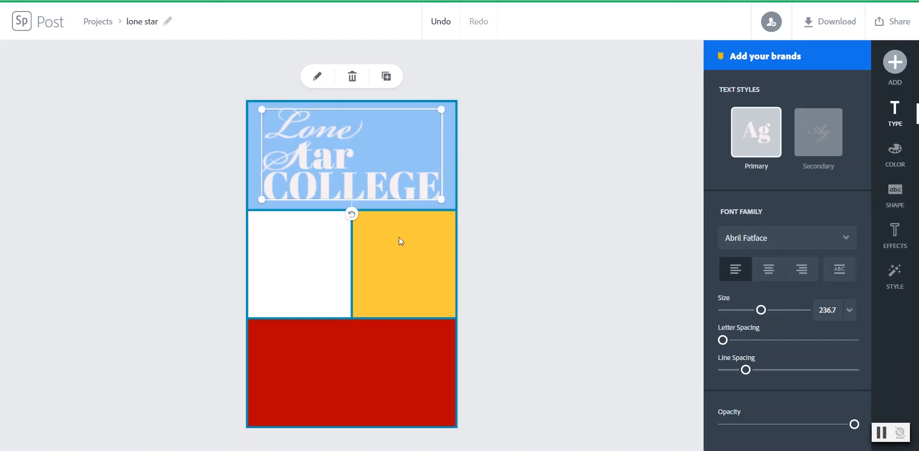
# - Shrink the Lone Star COLLEGE text to size 216.2 and delete it from the poster
pyautogui.moveTo(444, 205)
pyautogui.mouseDown()
pyautogui.moveTo(481, 189)
pyautogui.moveTo(478, 199)
pyautogui.moveTo(433, 191)
pyautogui.moveTo(448, 194)
pyautogui.mouseUp()
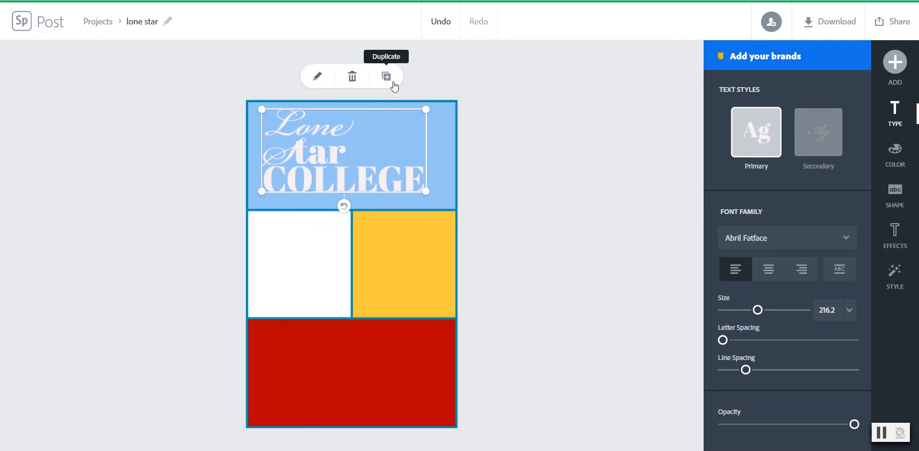
pyautogui.click(352, 78)
# - Add a new text from scratch reading "Lone Star College" to the poster's top cell
pyautogui.click(896, 64)
pyautogui.click(715, 79)
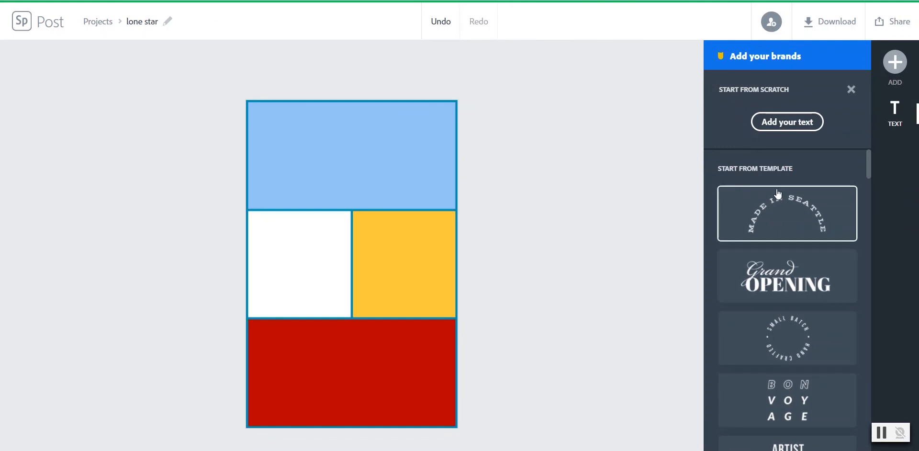
pyautogui.click(783, 128)
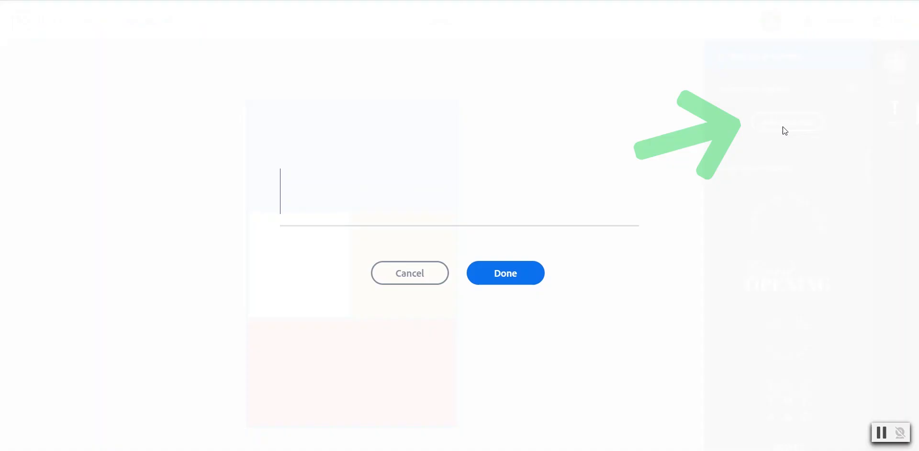
pyautogui.write('Lon')
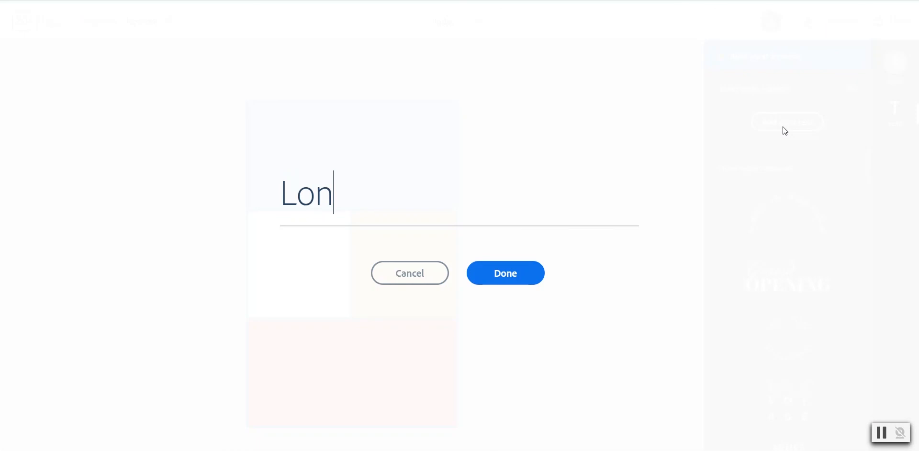
pyautogui.write('e Star Co')
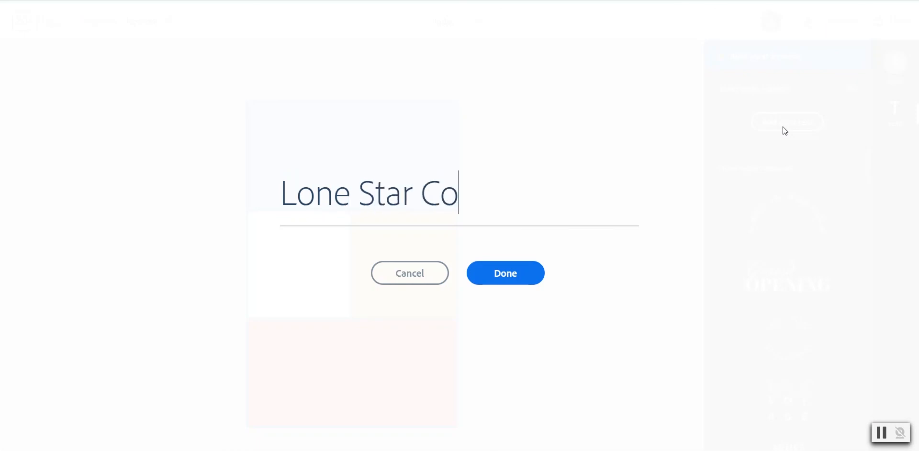
pyautogui.write('llege')
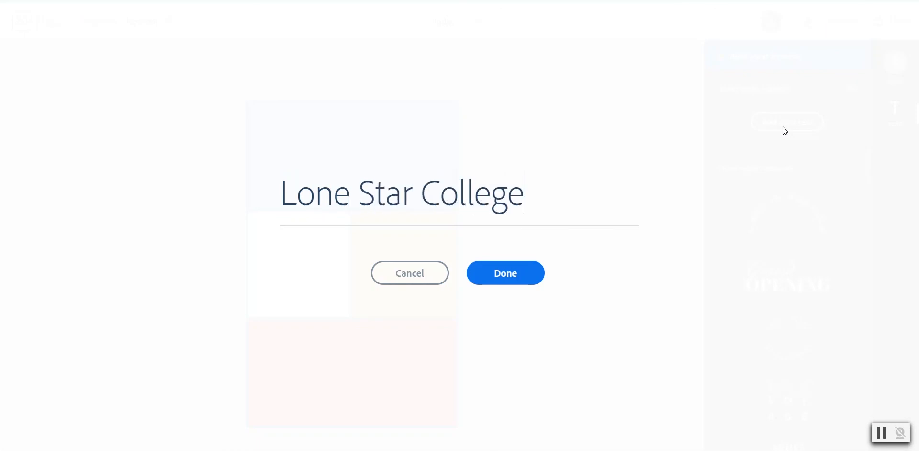
pyautogui.click(504, 273)
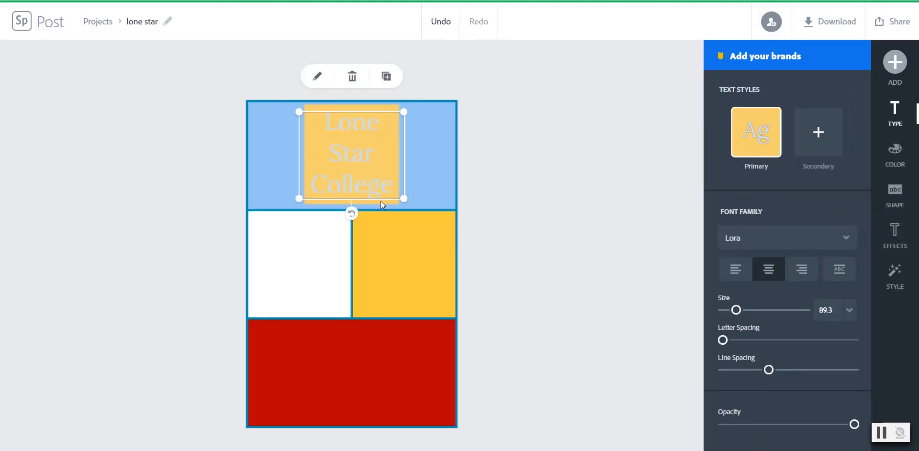
# - Resize the Lone Star College text to size 106 on two lines and centre it in the top cell
pyautogui.moveTo(404, 199); pyautogui.dragTo(426, 183)
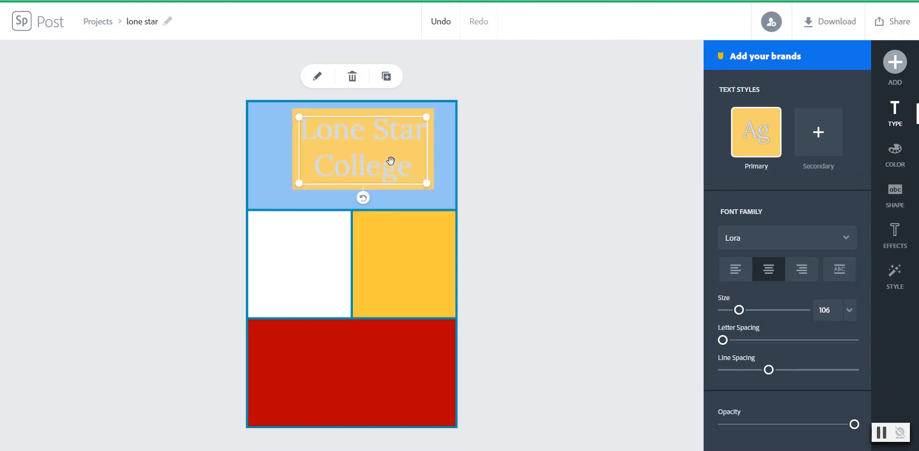
pyautogui.moveTo(371, 151)
pyautogui.mouseDown()
pyautogui.moveTo(351, 149)
pyautogui.moveTo(365, 156)
pyautogui.mouseUp()
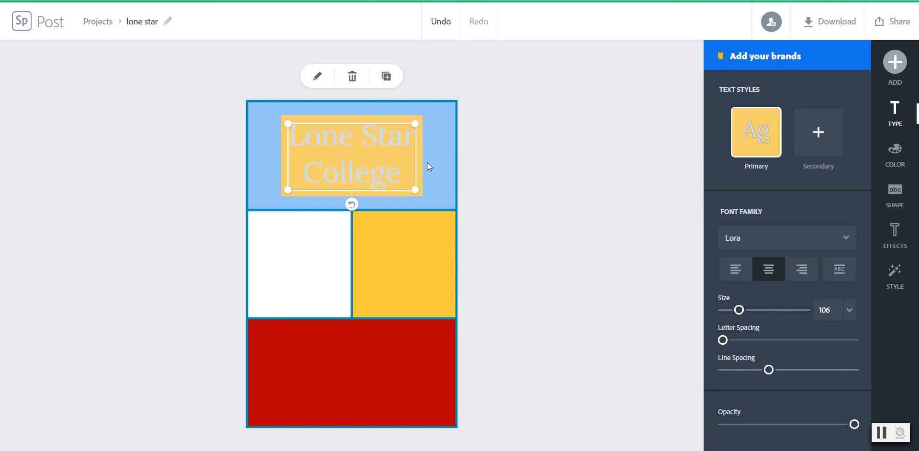
pyautogui.click(438, 151)
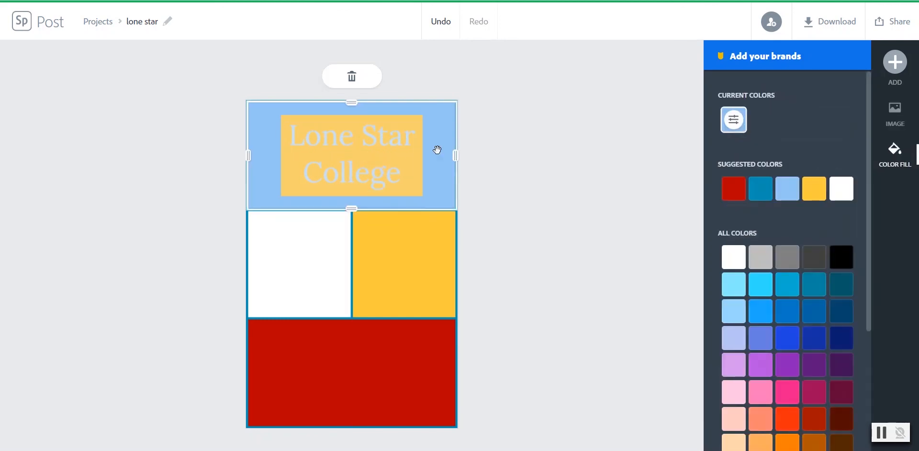
pyautogui.click(363, 128)
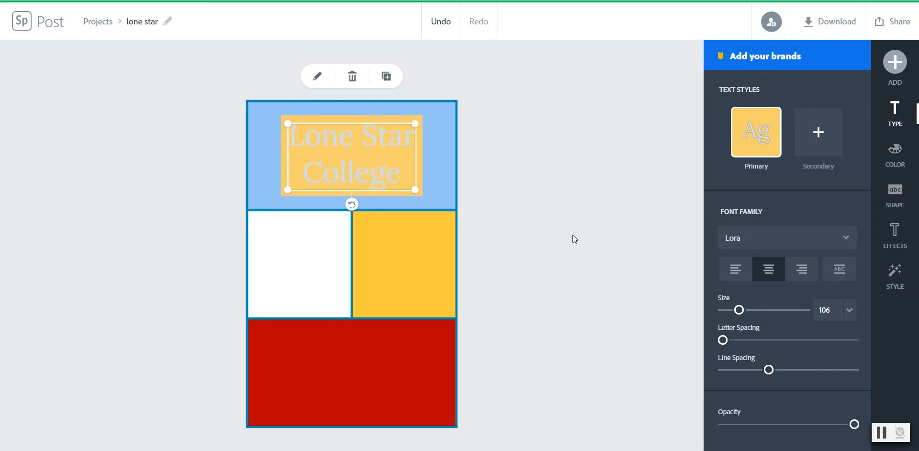
pyautogui.click(529, 175)
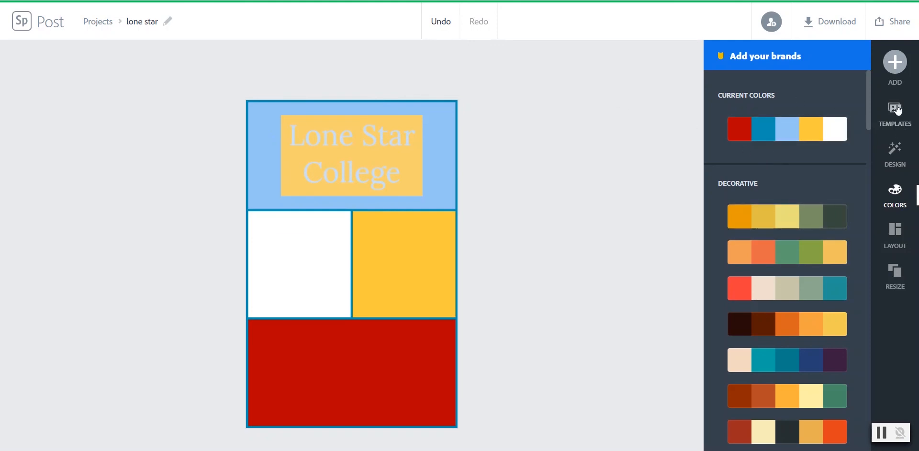
# - Try several fonts on the Lone Star College title and set it to Nexa Rust Slab Black
pyautogui.click(392, 175)
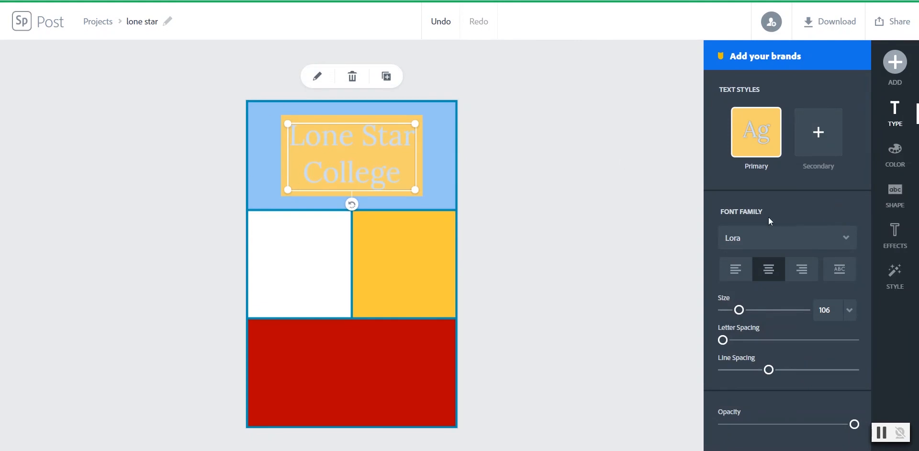
pyautogui.click(800, 235)
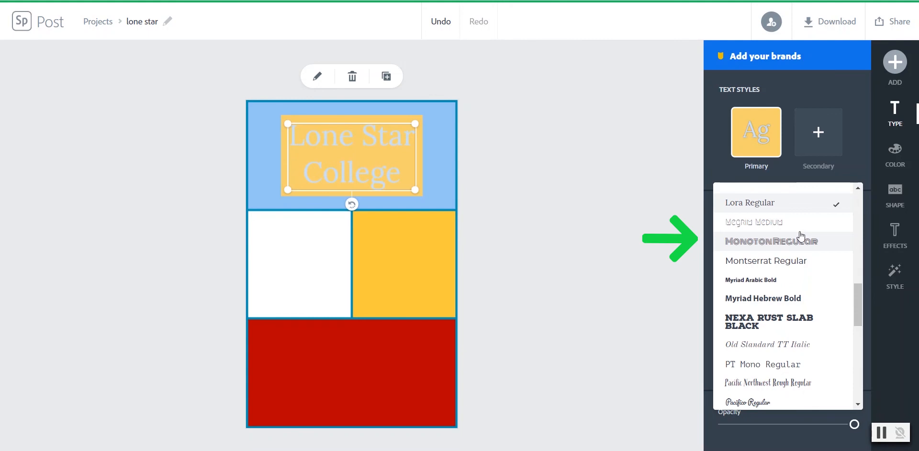
pyautogui.click(767, 245)
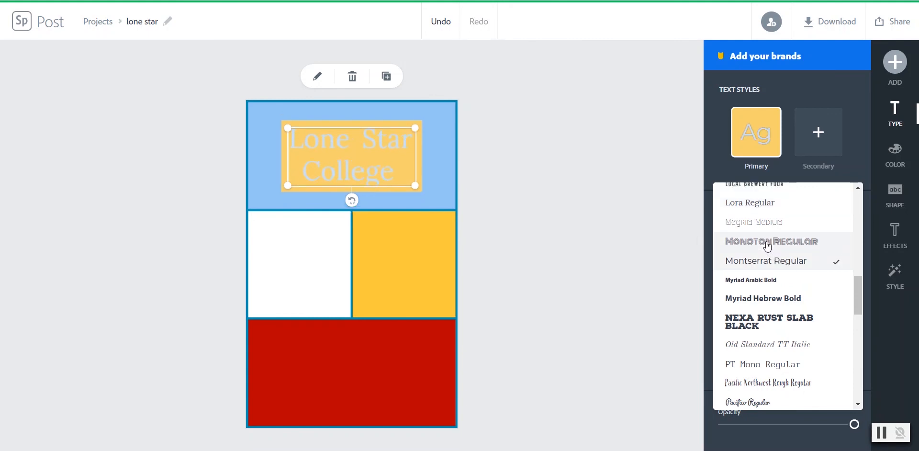
pyautogui.click(777, 319)
pyautogui.click(779, 343)
pyautogui.click(772, 322)
# - Enlarge the title to size 87.2 and centre it in the top cell
pyautogui.moveTo(416, 190); pyautogui.dragTo(446, 179)
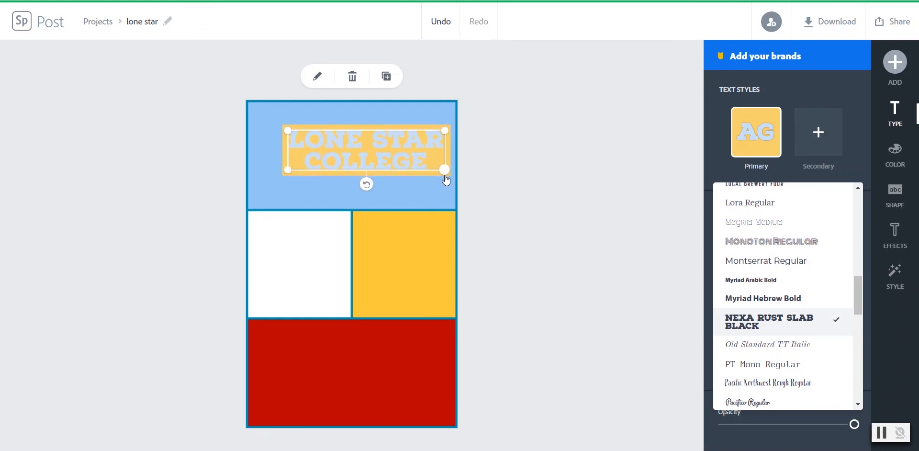
pyautogui.moveTo(389, 146); pyautogui.dragTo(375, 150)
pyautogui.click(551, 224)
# - Try the left and right alignments, return the title to centre alignment and set its size to 86
pyautogui.click(379, 160)
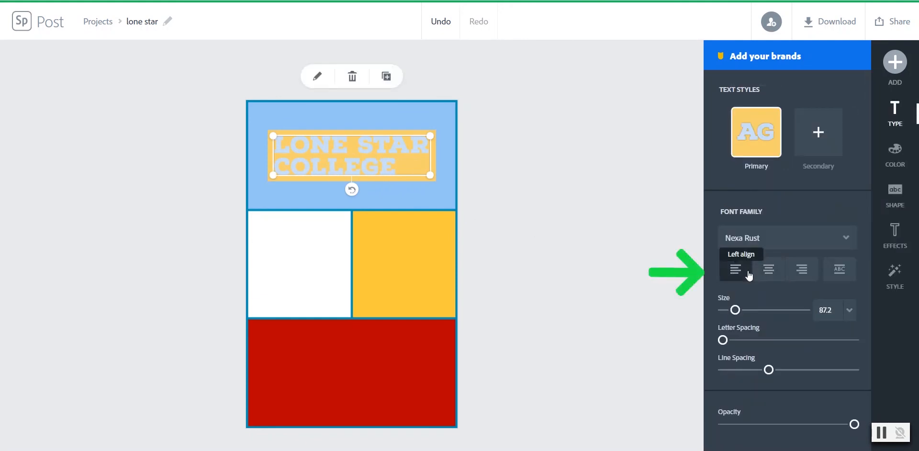
pyautogui.click(799, 271)
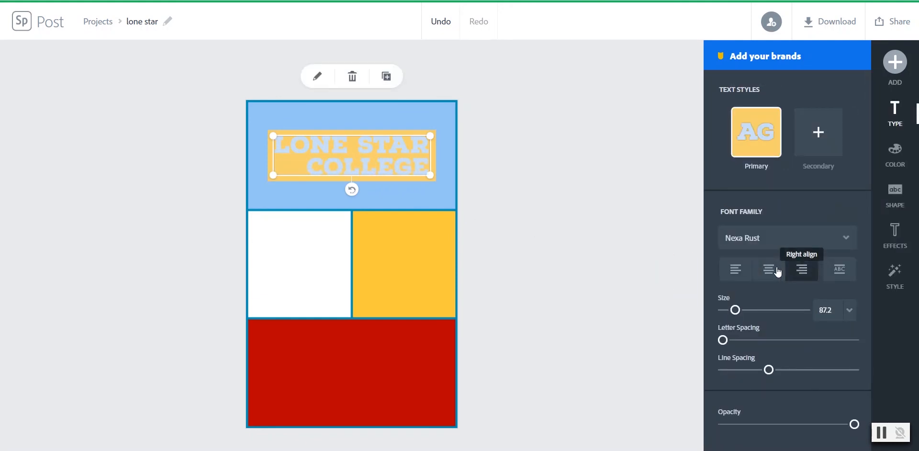
pyautogui.click(770, 271)
pyautogui.moveTo(736, 311); pyautogui.dragTo(736, 312)
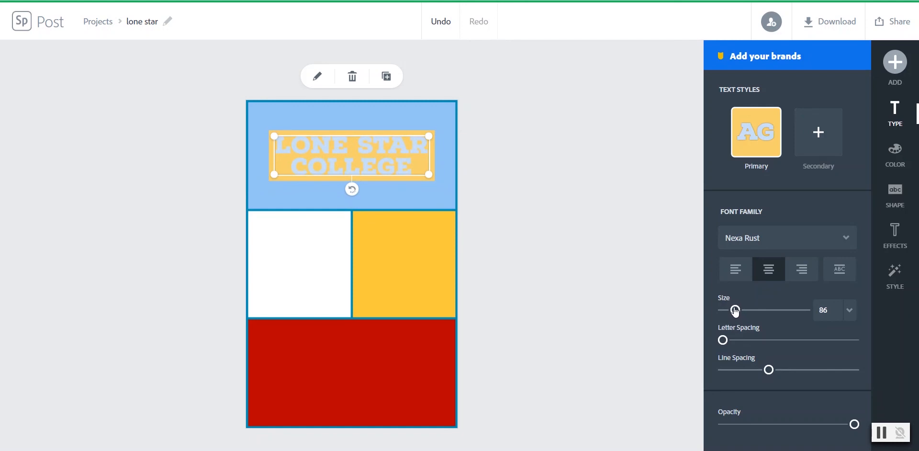
# - Try adjusting the title's letter spacing and lowering its opacity, restoring the opacity to full
pyautogui.moveTo(724, 341); pyautogui.dragTo(725, 340)
pyautogui.moveTo(854, 424); pyautogui.dragTo(789, 424)
pyautogui.click(499, 160)
pyautogui.click(374, 143)
pyautogui.moveTo(856, 426); pyautogui.dragTo(874, 431)
# - Try the outlined rectangle, outlined pill, parallelogram and filled pill as background shapes behind the title
pyautogui.click(895, 196)
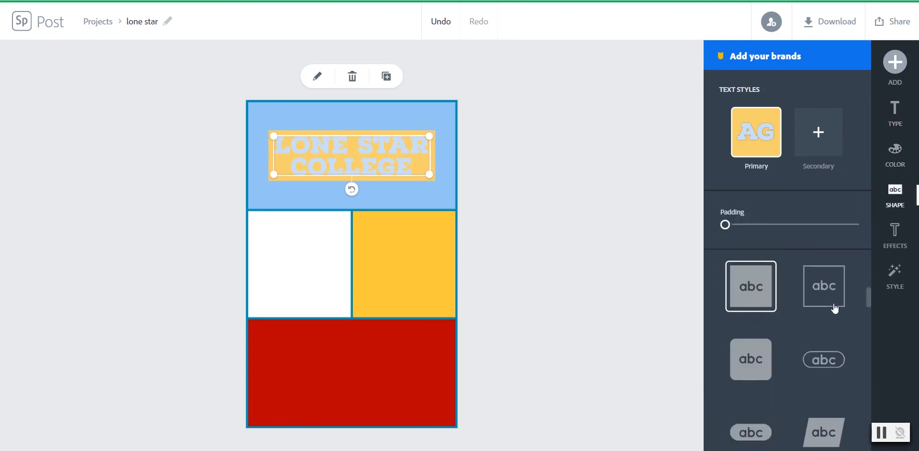
pyautogui.click(750, 359)
pyautogui.click(823, 292)
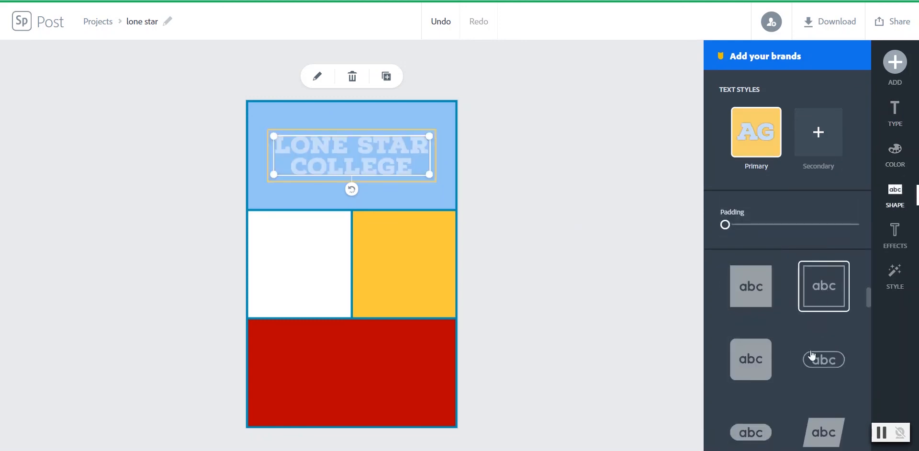
pyautogui.click(814, 362)
pyautogui.click(823, 424)
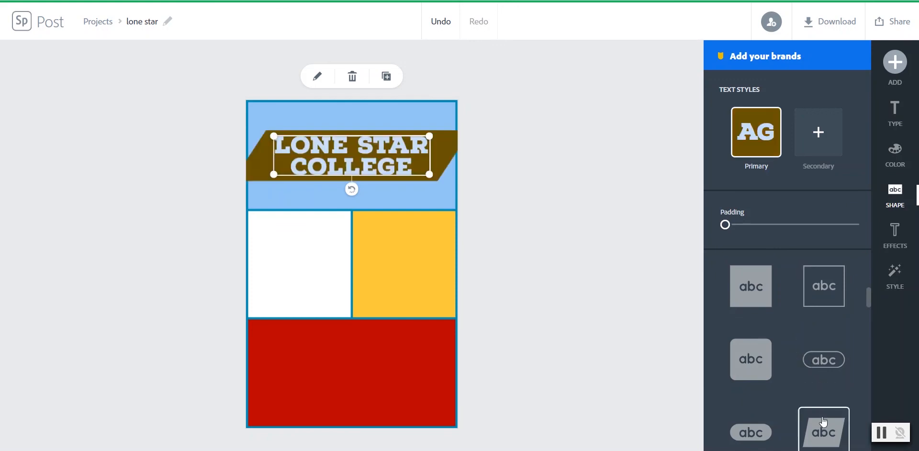
pyautogui.scroll(-1, 823, 417)
pyautogui.click(761, 396)
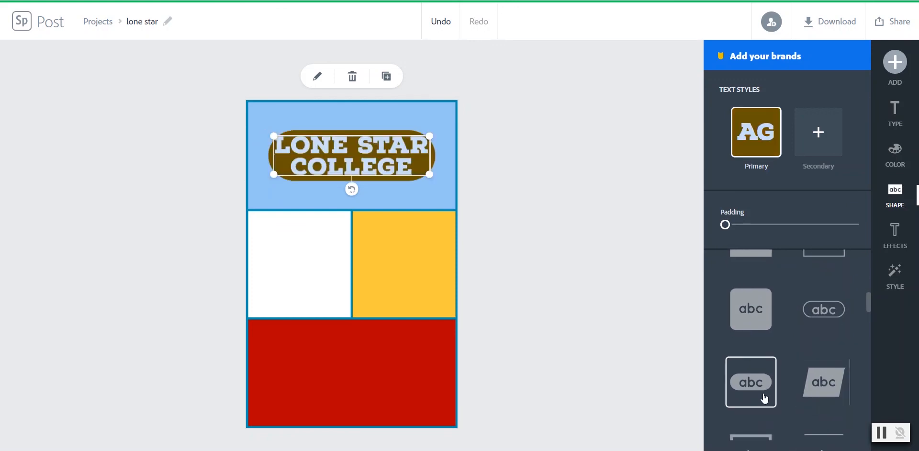
# - Try the elongated hexagon and several ribbon banners as background shapes behind the title
pyautogui.scroll(-1, 760, 398)
pyautogui.click(759, 399)
pyautogui.click(822, 383)
pyautogui.scroll(-3, 821, 382)
pyautogui.click(750, 386)
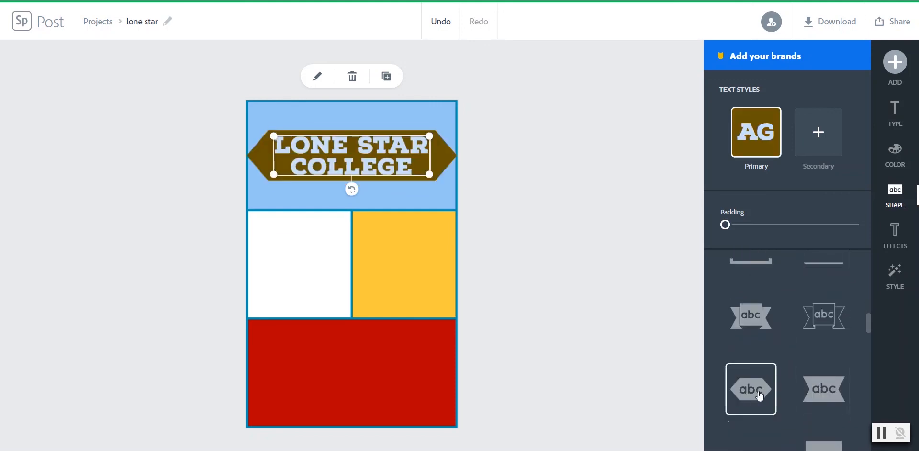
pyautogui.click(742, 314)
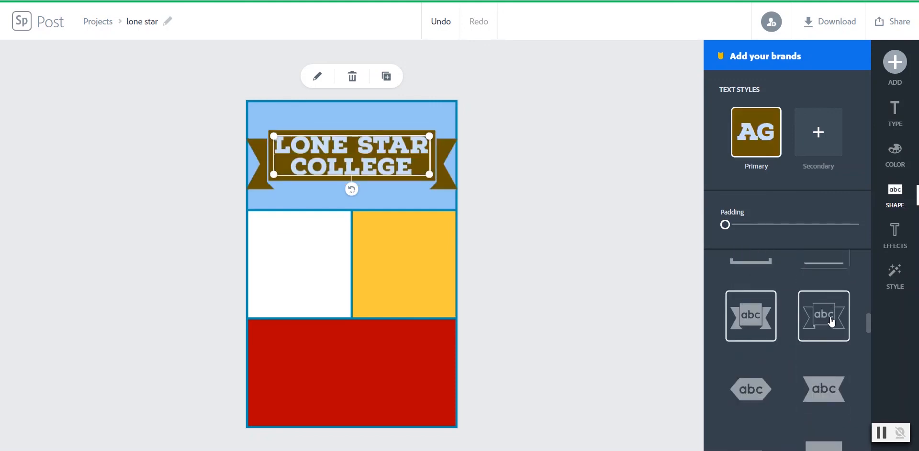
pyautogui.click(826, 394)
pyautogui.scroll(-3, 827, 394)
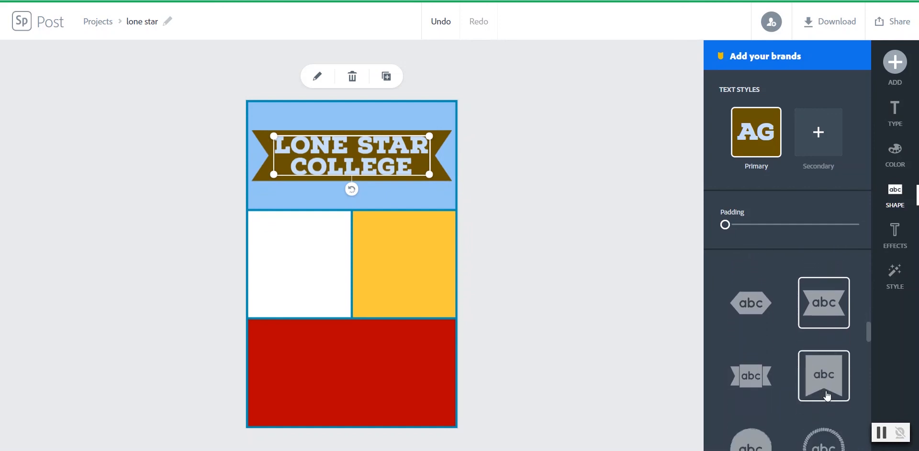
pyautogui.click(757, 386)
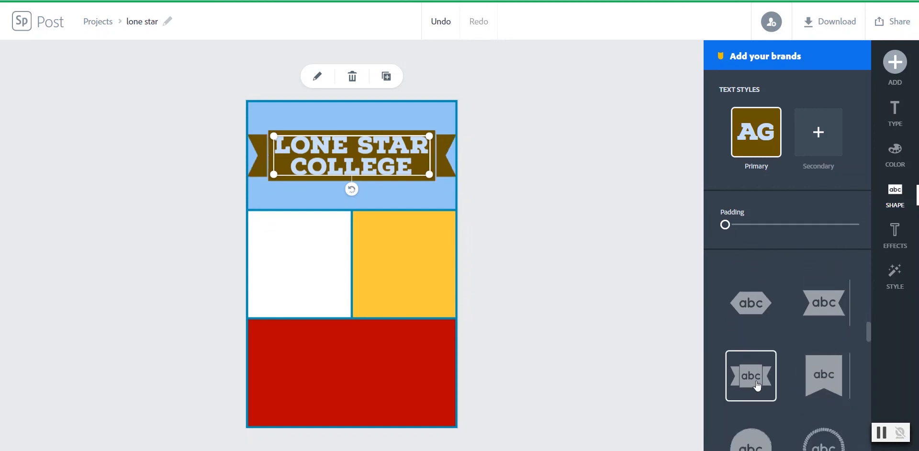
# - Try the rope ring and the solid rough-edged circle as background shapes behind the title
pyautogui.scroll(-1, 757, 382)
pyautogui.scroll(-2, 756, 383)
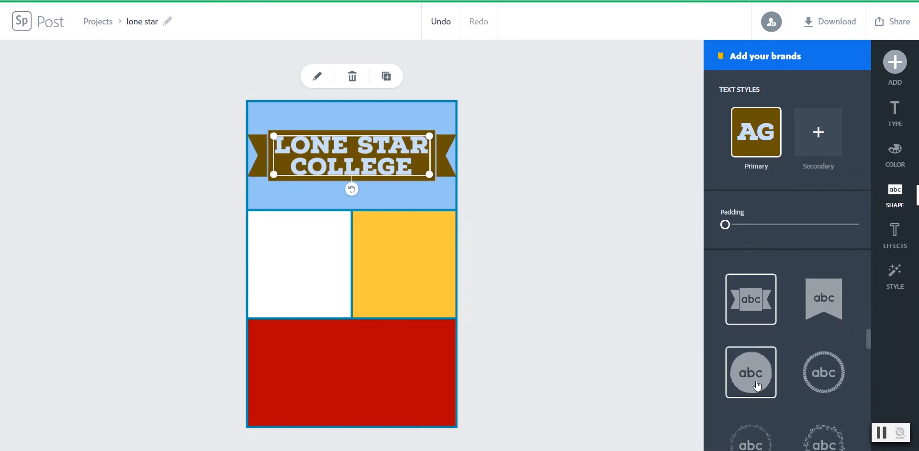
pyautogui.click(814, 373)
pyautogui.scroll(-3, 814, 373)
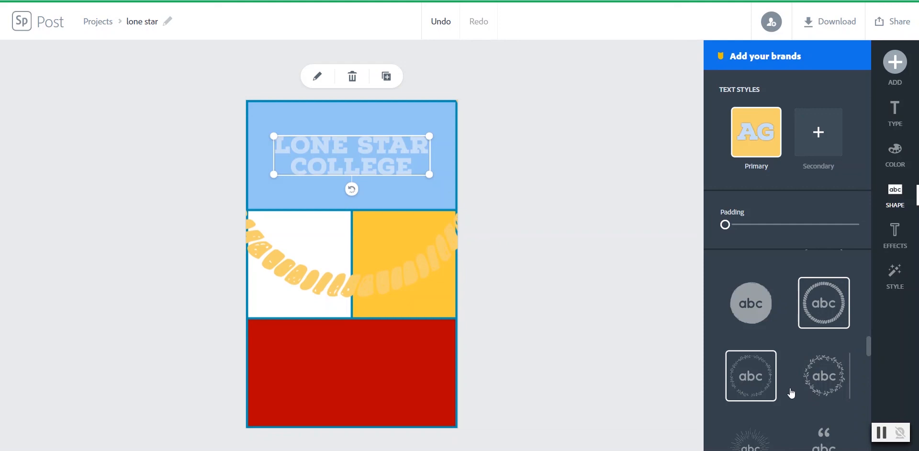
pyautogui.click(754, 300)
# - Compare the outlined and filled diamonds, apply the filled diamond as the title's background shape and keep its padding at the minimum
pyautogui.scroll(10, 753, 299)
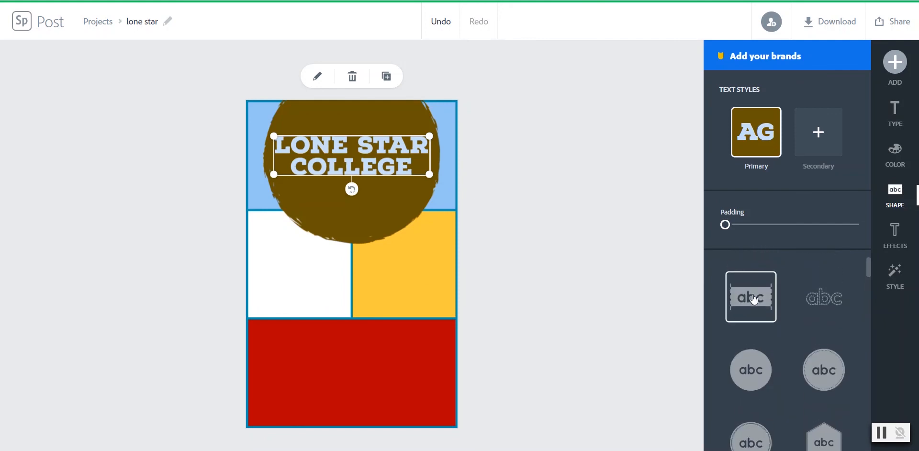
pyautogui.scroll(-5, 753, 298)
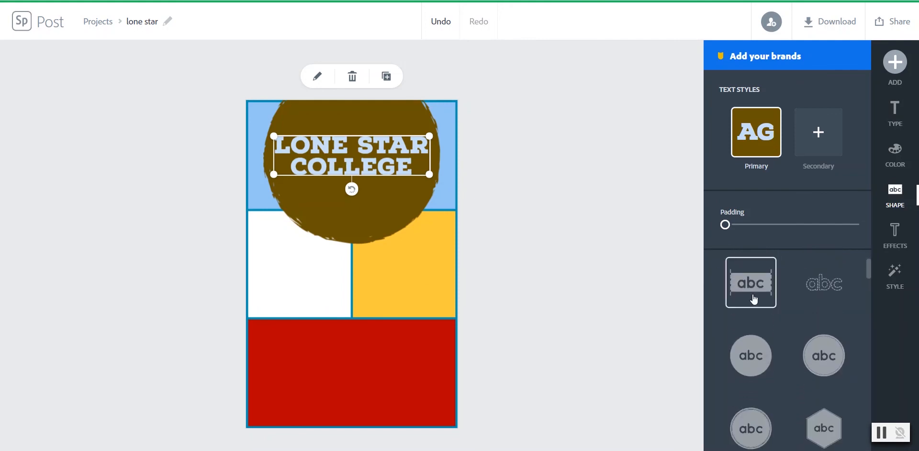
pyautogui.scroll(-2, 753, 298)
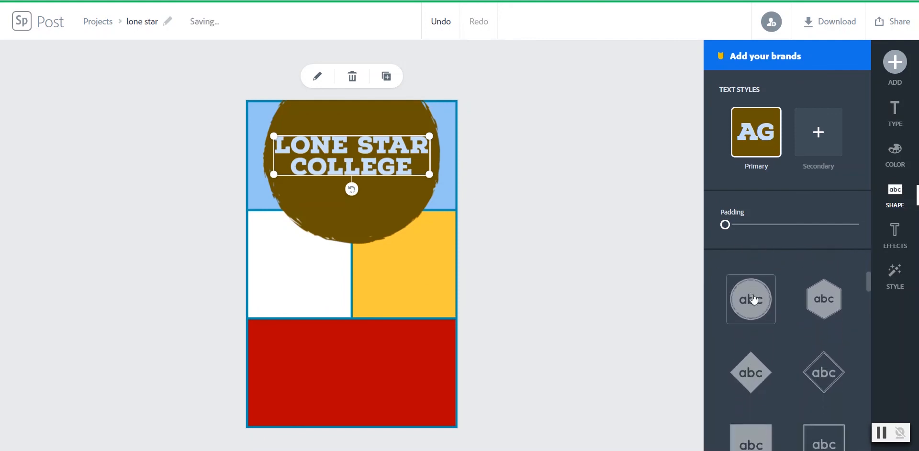
pyautogui.click(751, 368)
pyautogui.click(819, 356)
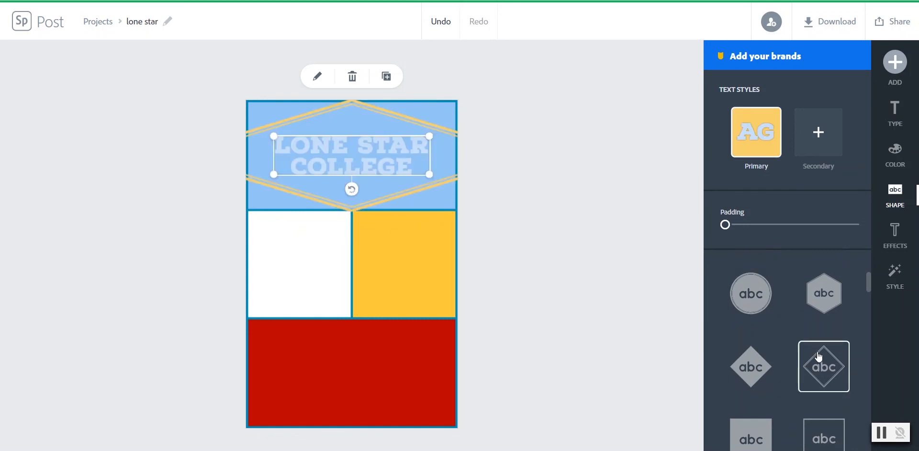
pyautogui.click(764, 367)
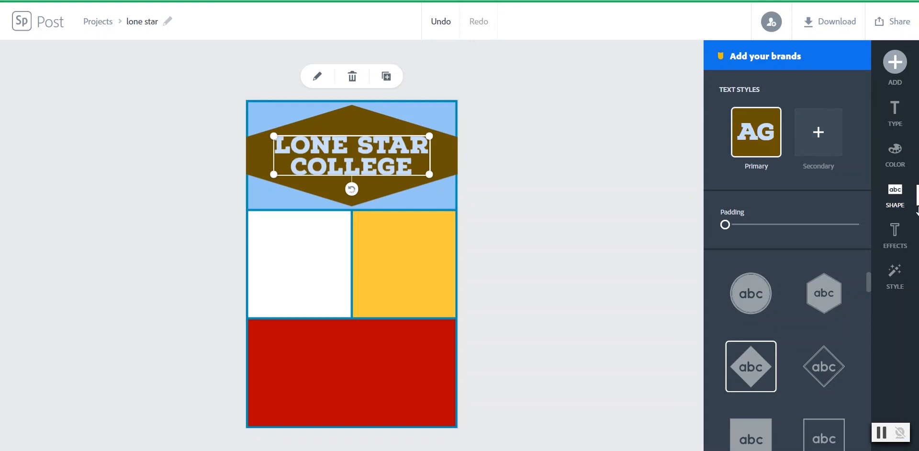
pyautogui.moveTo(724, 225)
pyautogui.mouseDown()
pyautogui.moveTo(782, 230)
pyautogui.moveTo(721, 232)
pyautogui.mouseUp()
pyautogui.click(523, 180)
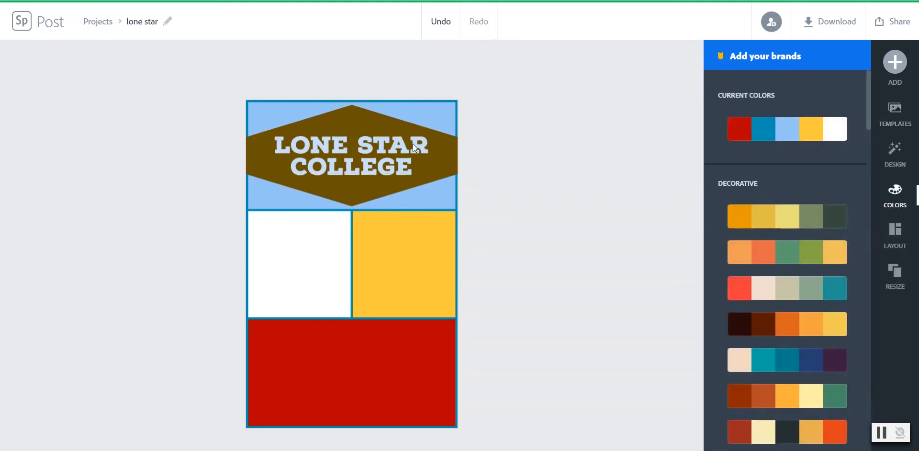
pyautogui.click(373, 145)
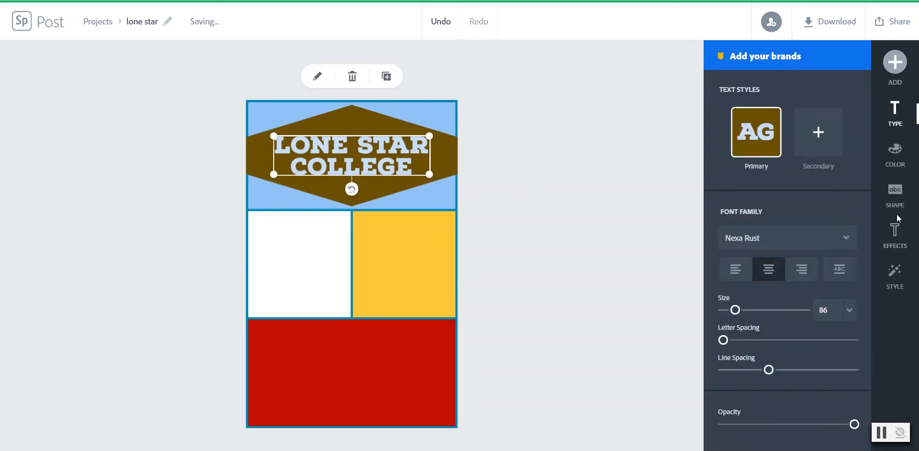
# - Try the Outline and Shadow text effects on the title, and switch the effect back to None
pyautogui.click(897, 232)
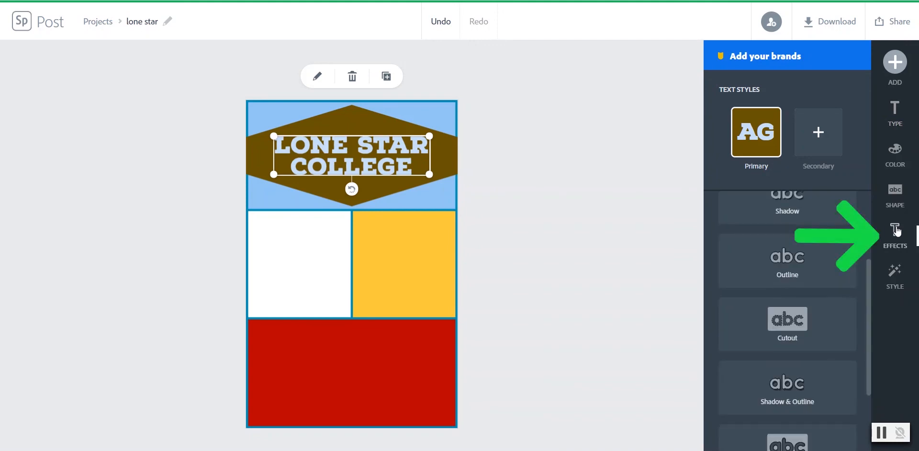
pyautogui.click(764, 247)
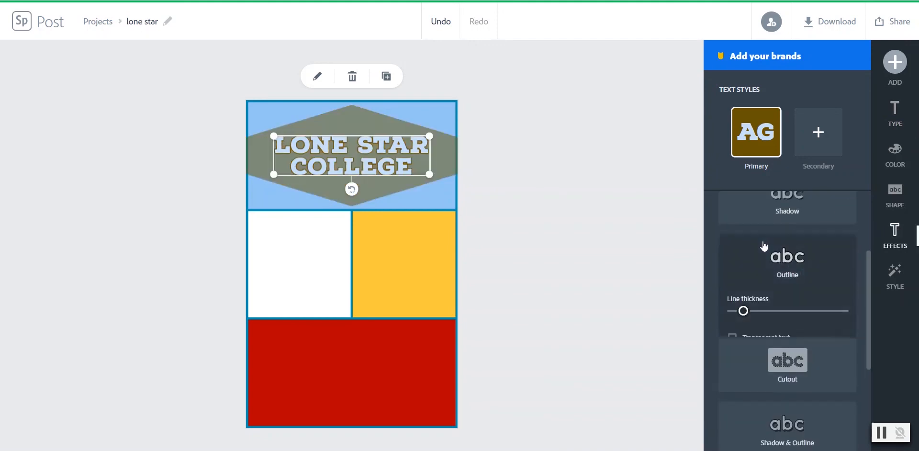
pyautogui.click(752, 207)
pyautogui.scroll(3, 778, 325)
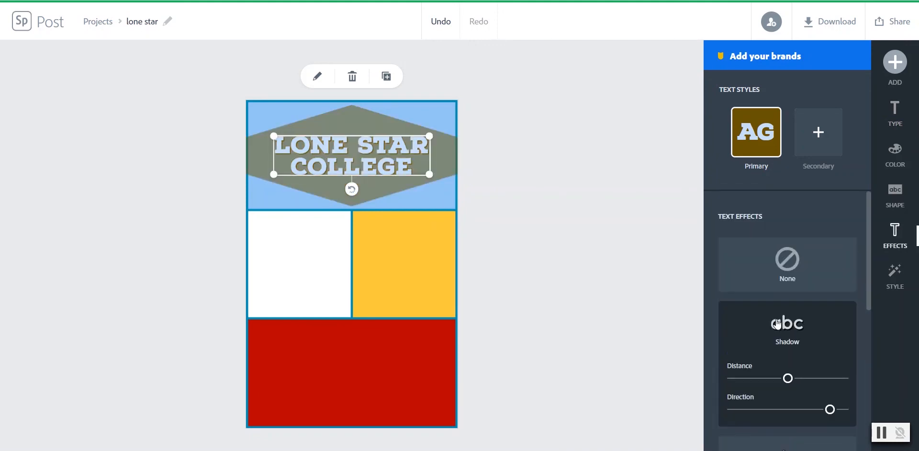
pyautogui.click(777, 275)
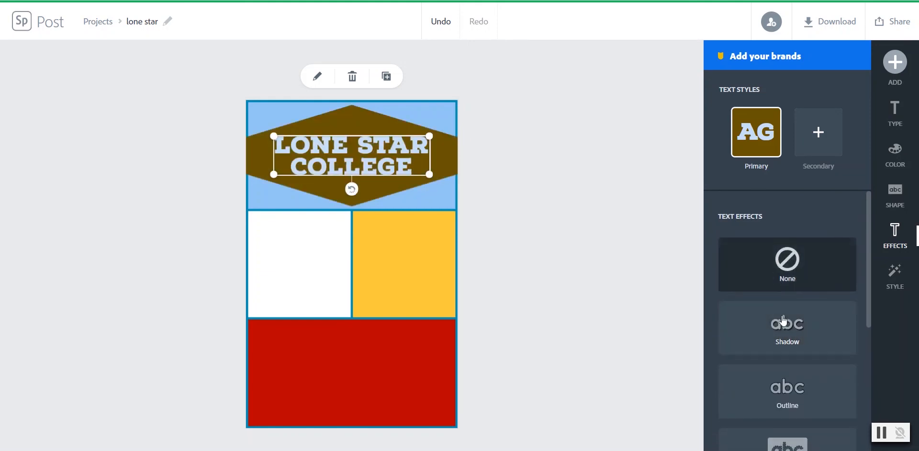
# - Try the Cutout, Shadow & Outline, Cutout & Outline, and Cutout & Shadow text effects on the title
pyautogui.scroll(-2, 796, 389)
pyautogui.click(798, 366)
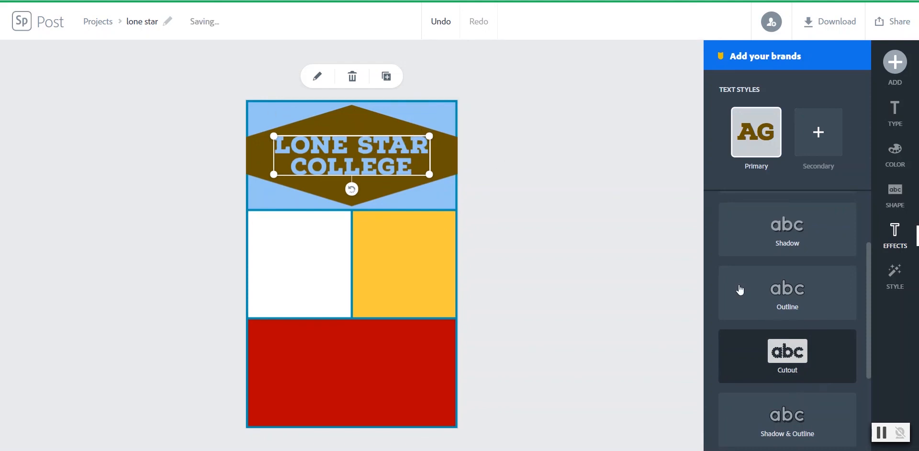
pyautogui.click(785, 416)
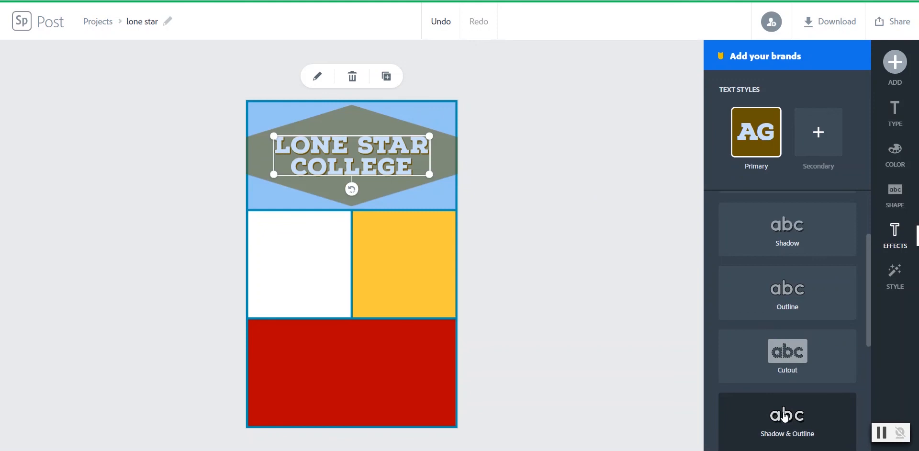
pyautogui.scroll(-4, 784, 415)
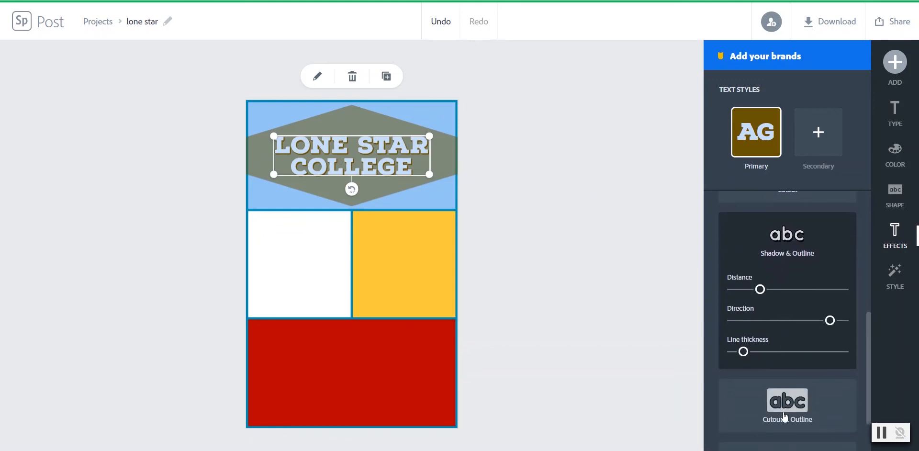
pyautogui.click(783, 412)
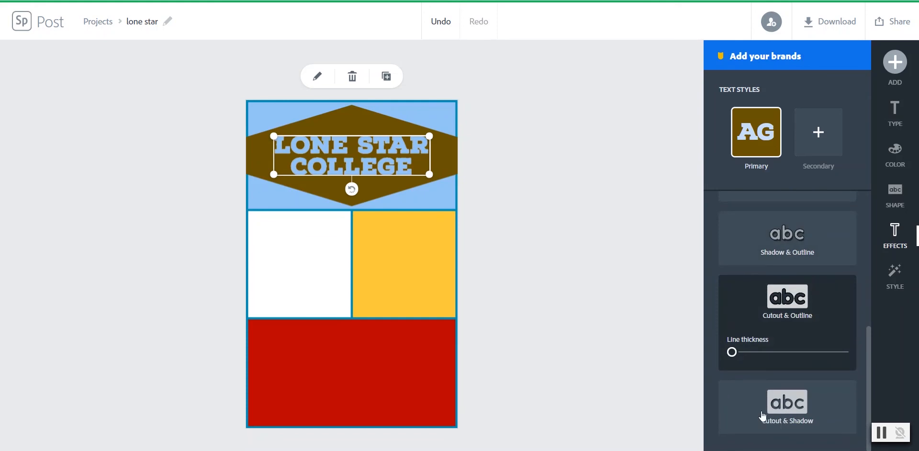
pyautogui.click(782, 389)
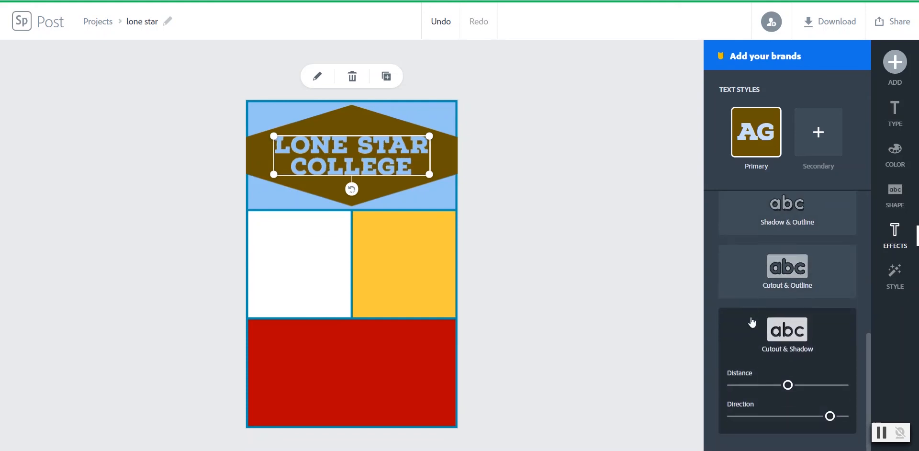
# - Recheck the Cutout & Outline effect on the title and remove all text effects with None
pyautogui.scroll(2, 751, 317)
pyautogui.click(771, 364)
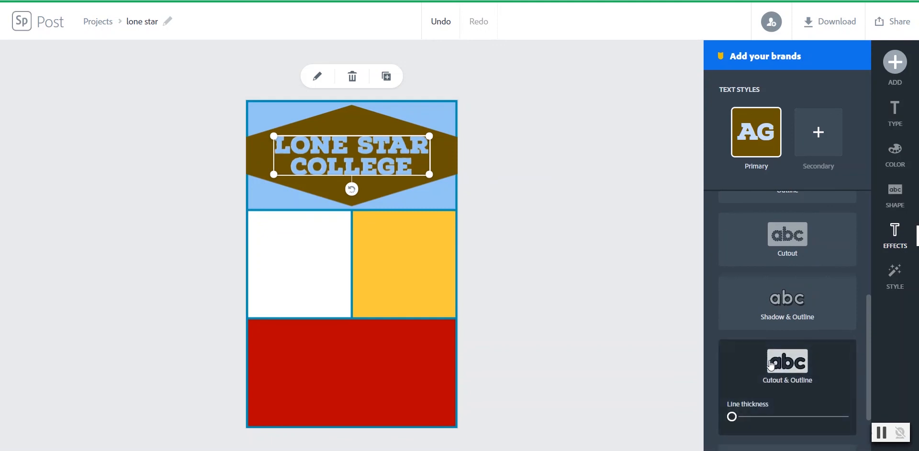
pyautogui.scroll(5, 771, 364)
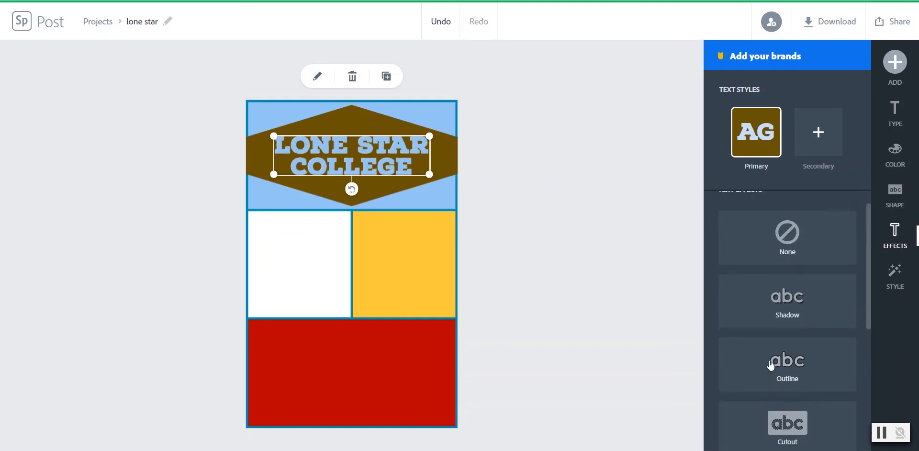
pyautogui.click(802, 260)
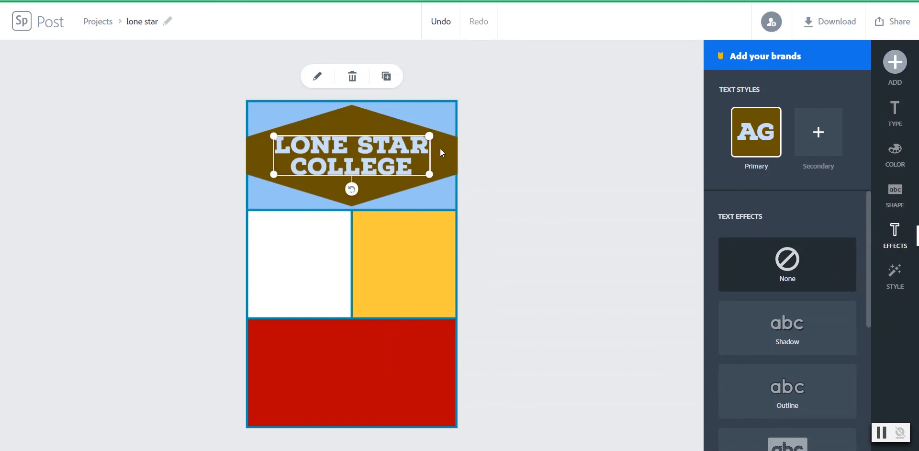
# - Try swapping the title's light blue text color and brown shape color, and restore light blue text on brown
pyautogui.click(900, 158)
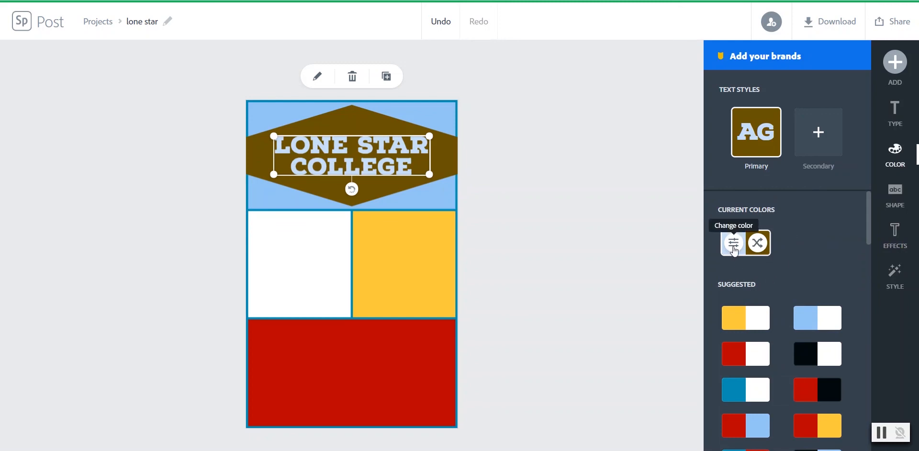
pyautogui.click(758, 244)
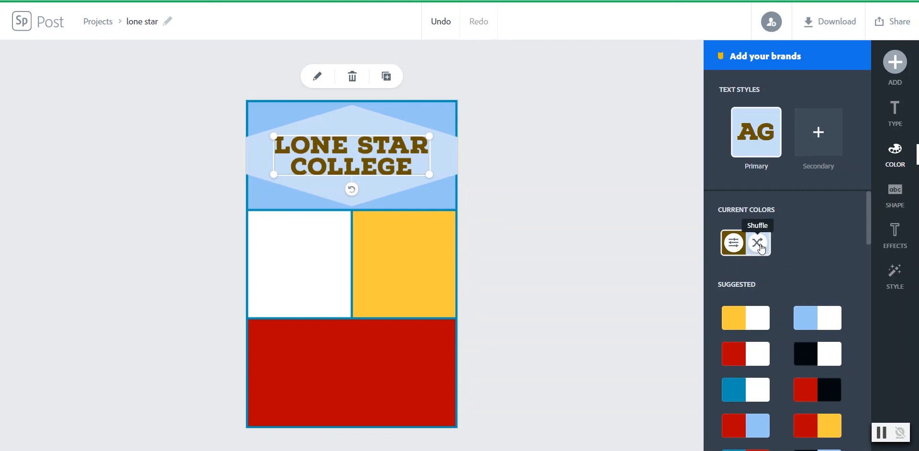
pyautogui.click(760, 245)
pyautogui.click(759, 244)
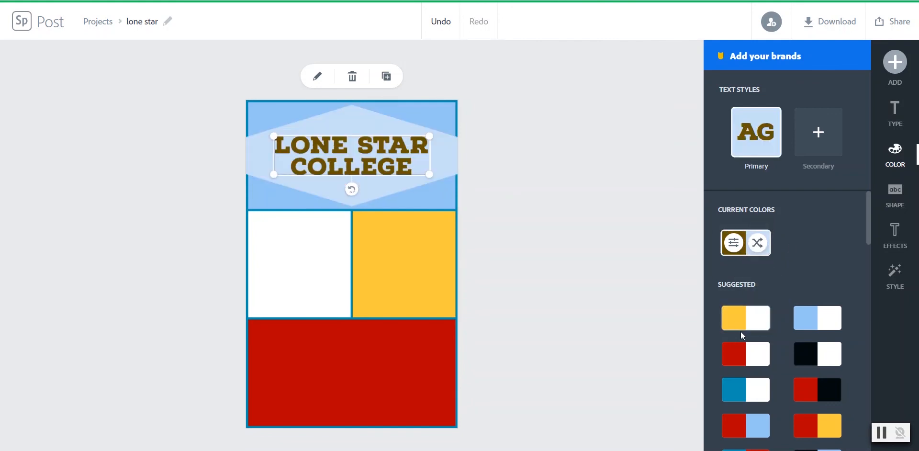
pyautogui.click(758, 243)
pyautogui.scroll(-1, 743, 375)
pyautogui.scroll(-1, 743, 377)
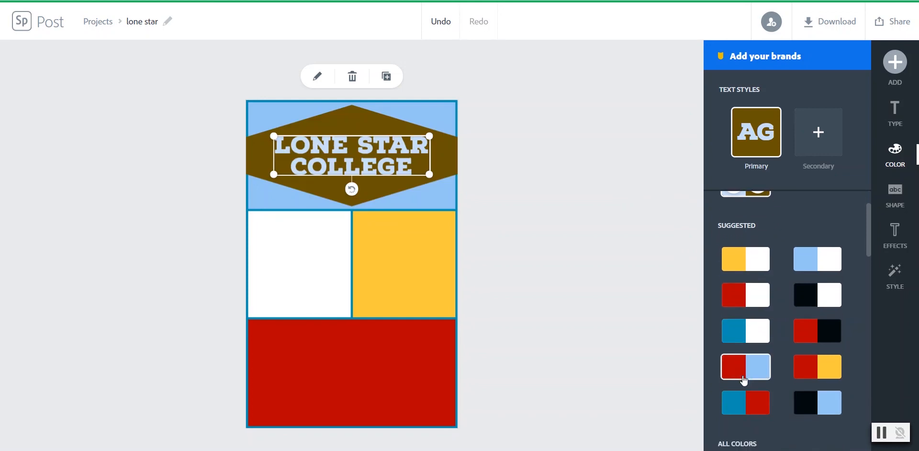
# - Try the suggested red-yellow, red-black, red-white and yellow-white color pairs on the title, including the yellow-white pair swapped
pyautogui.click(808, 373)
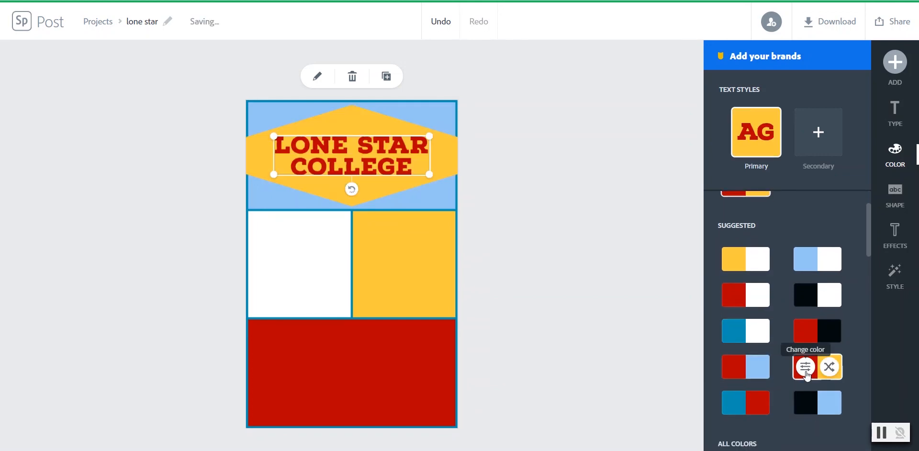
pyautogui.click(810, 335)
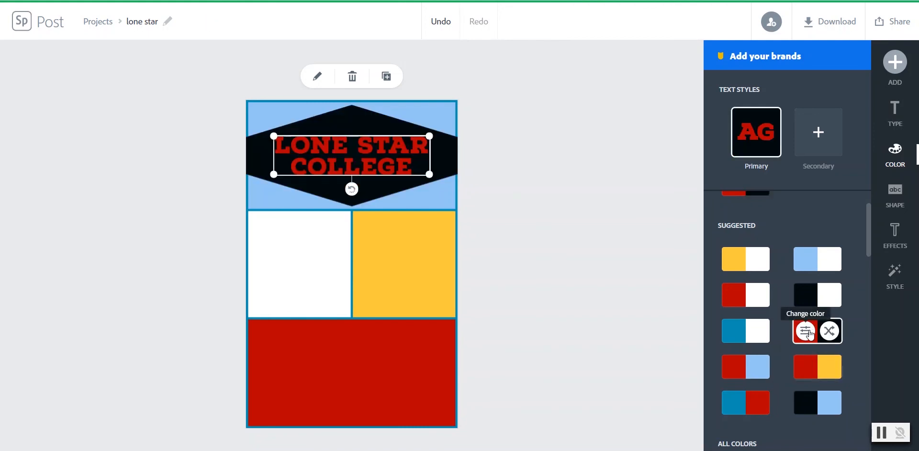
pyautogui.click(738, 293)
pyautogui.click(732, 256)
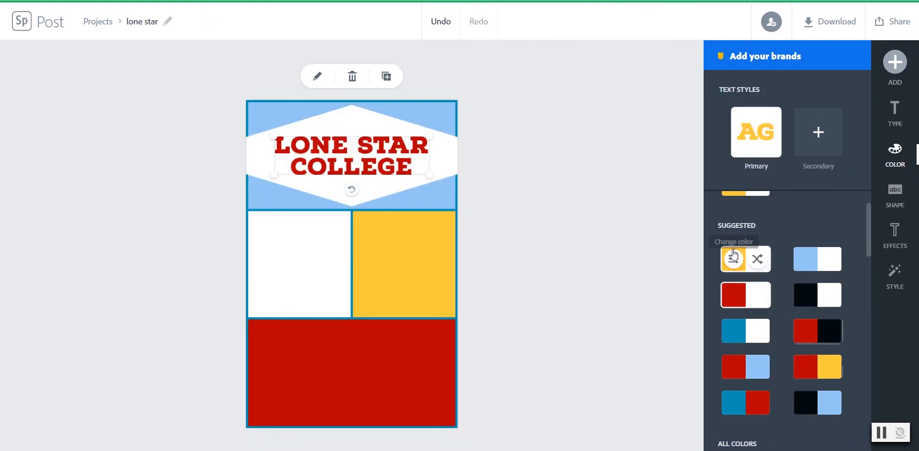
pyautogui.click(761, 261)
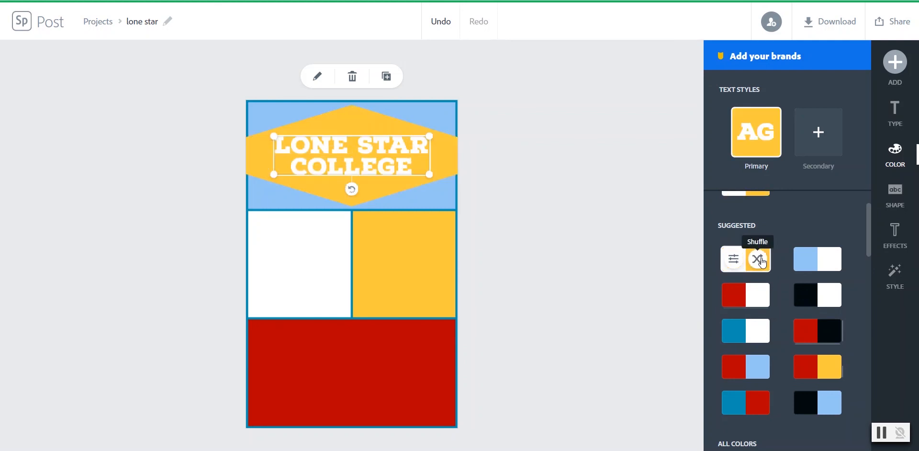
pyautogui.click(761, 261)
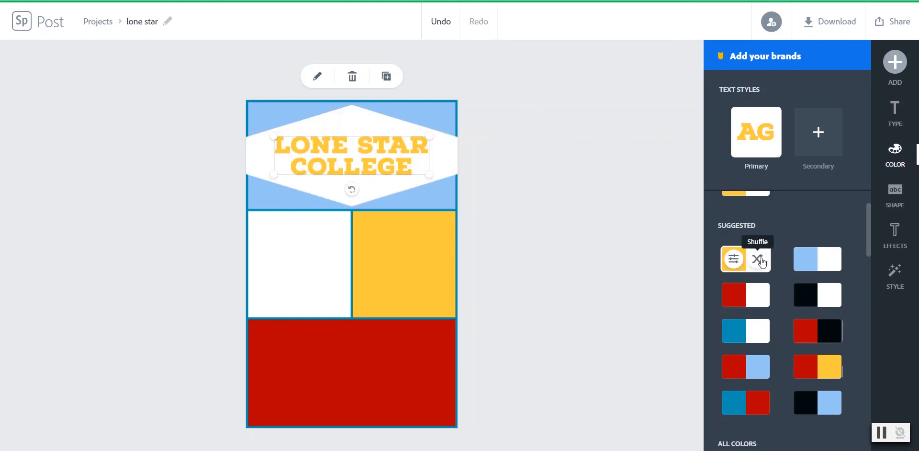
# - Try white text on a red shape and red text on a dark blue shape for the title
pyautogui.click(751, 308)
pyautogui.click(757, 297)
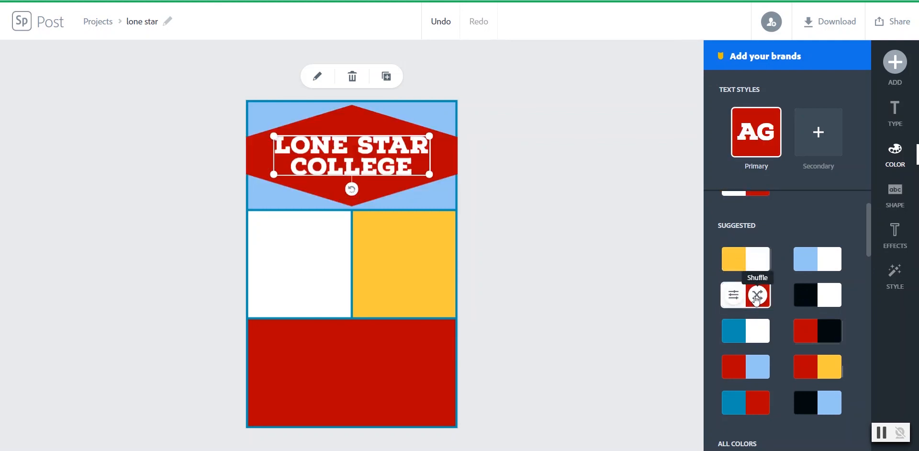
pyautogui.click(761, 415)
pyautogui.click(758, 404)
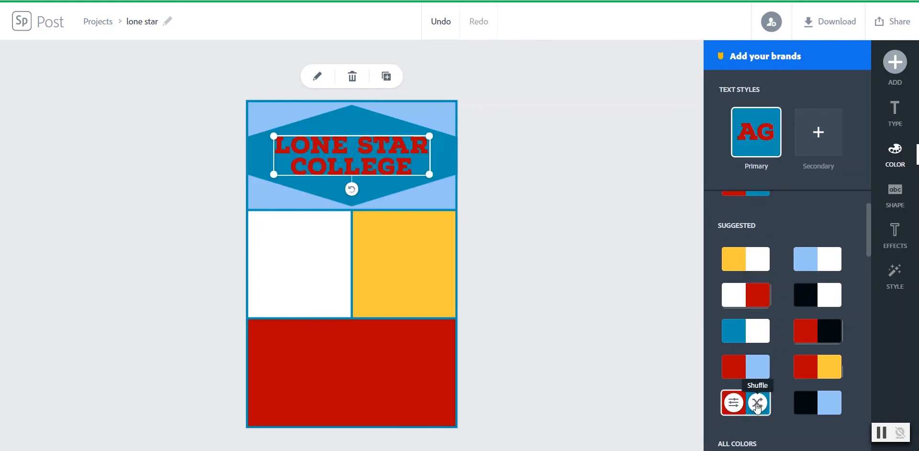
# - Apply the suggested red and light blue pair to the title, swapped to give light blue text on a red diamond
pyautogui.click(761, 370)
pyautogui.click(759, 368)
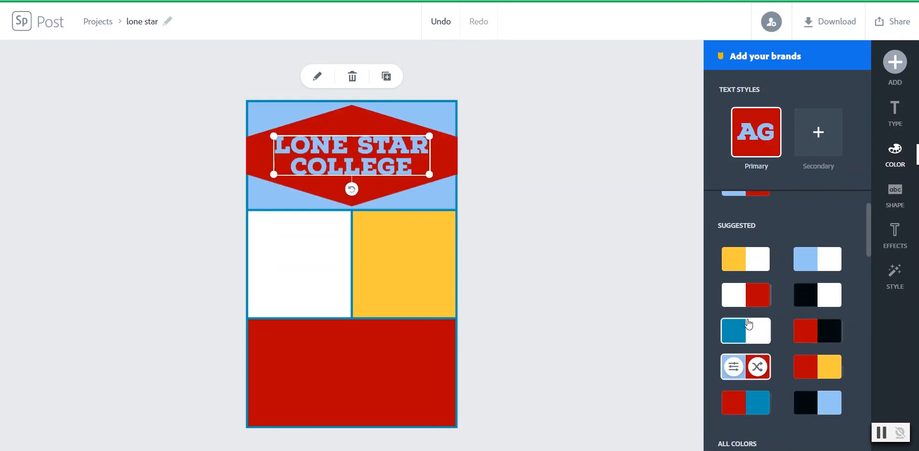
pyautogui.scroll(2, 749, 325)
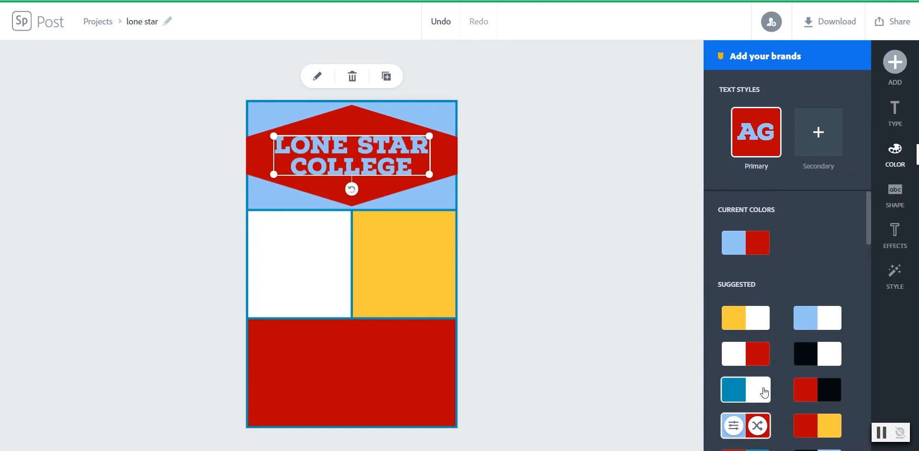
pyautogui.scroll(-2, 764, 393)
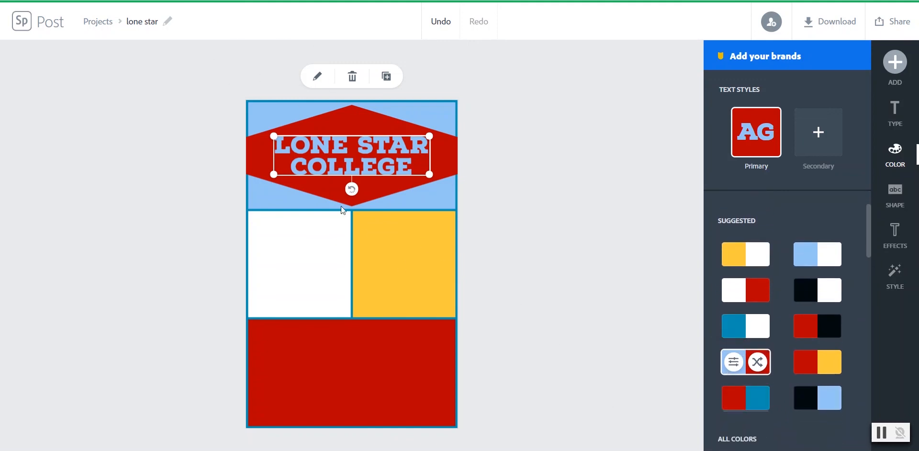
pyautogui.click(642, 367)
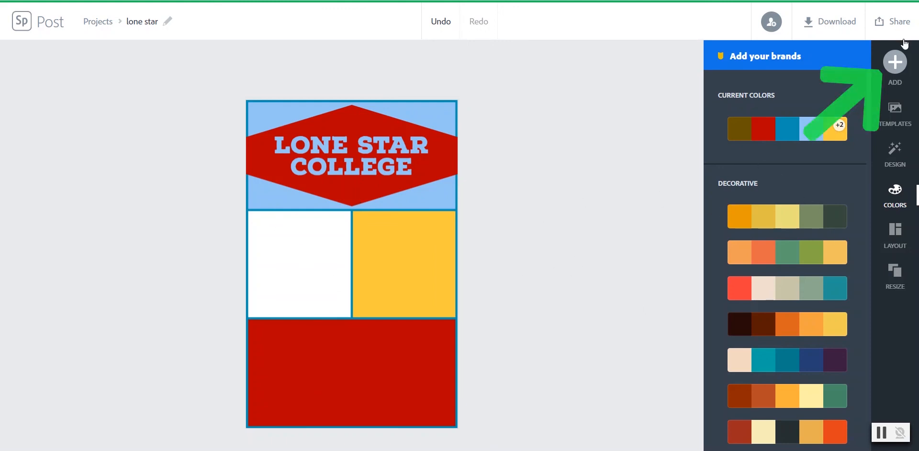
# - Add a photo from the free photos source and search Unsplash for "college"
pyautogui.click(895, 63)
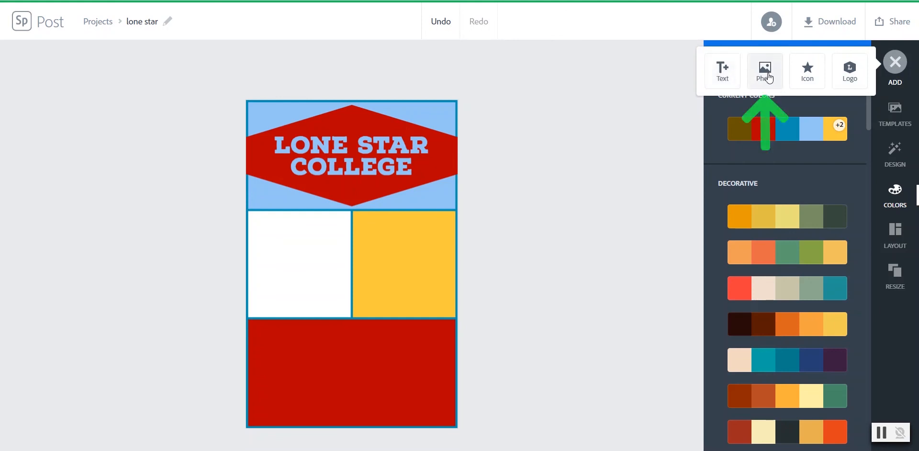
pyautogui.click(768, 75)
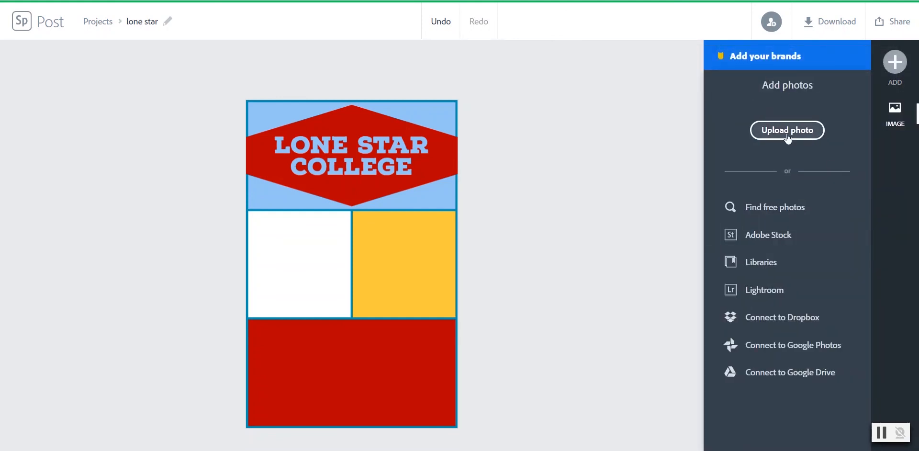
pyautogui.click(776, 211)
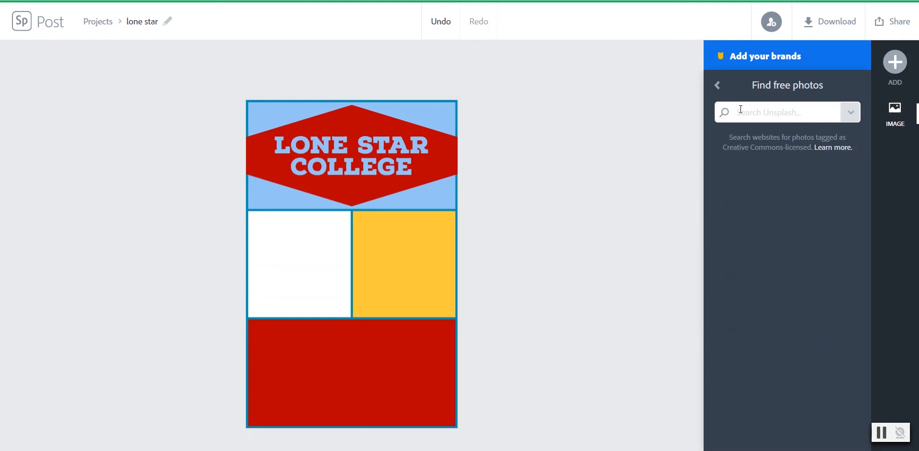
pyautogui.write('college')
pyautogui.press('Return')
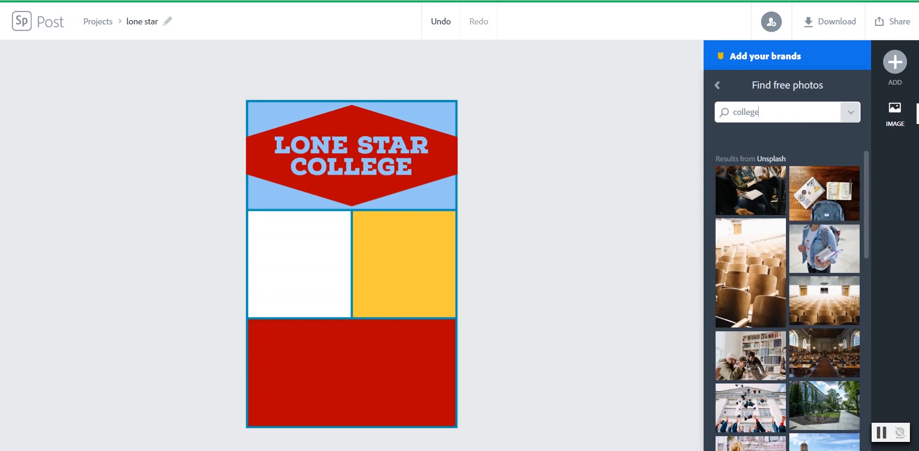
# - Pin the wooden lecture hall seats photo to the background in the middle row's white cell, and nudge the title slightly upward
pyautogui.scroll(-2, 812, 388)
pyautogui.scroll(-1, 811, 388)
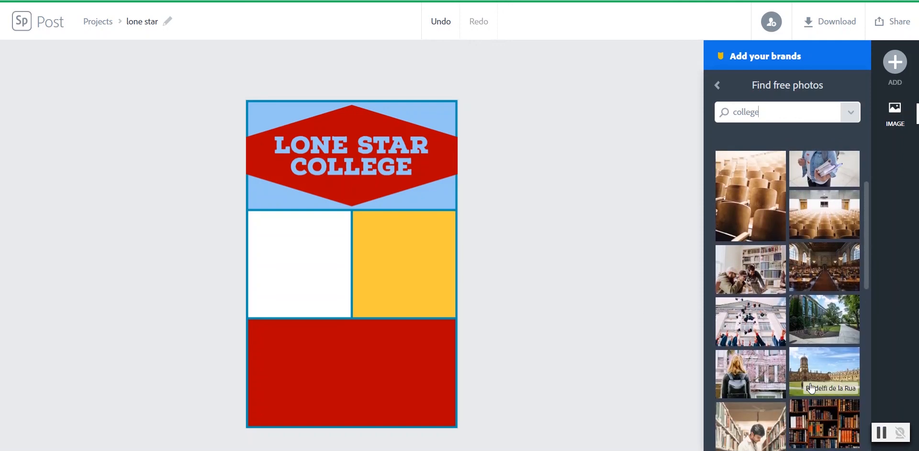
pyautogui.click(753, 199)
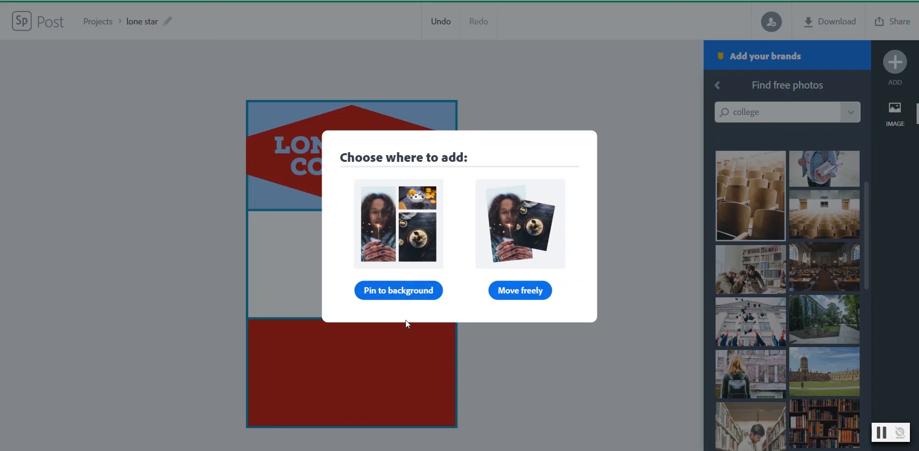
pyautogui.click(378, 289)
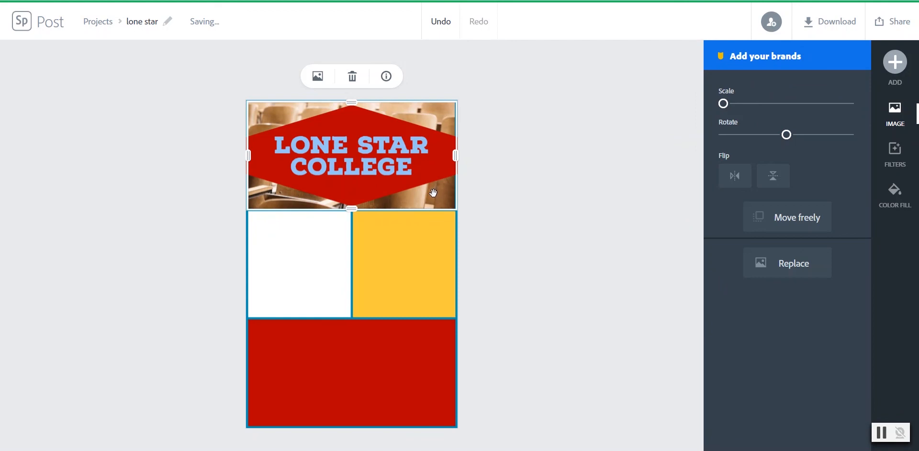
pyautogui.moveTo(433, 193); pyautogui.dragTo(311, 231)
pyautogui.moveTo(341, 161); pyautogui.dragTo(359, 190)
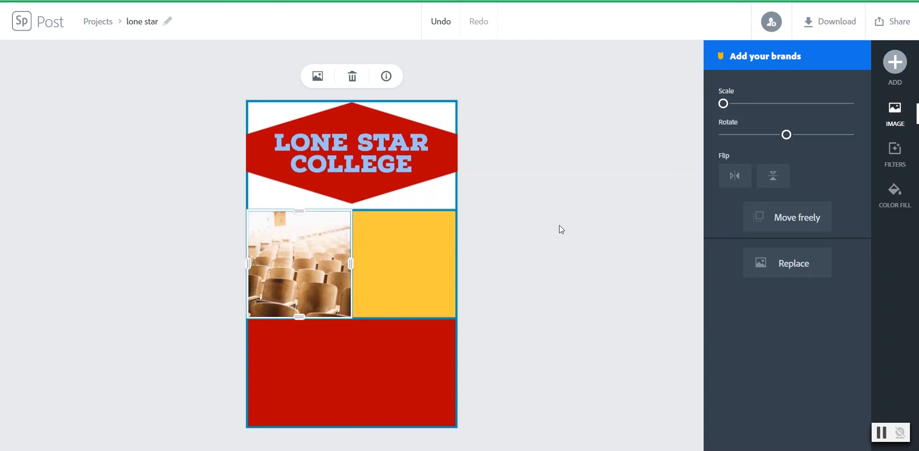
# - Enlarge the "Lone Star College" title slightly to about size 89.5 and re-centre it in the top cell
pyautogui.click(363, 187)
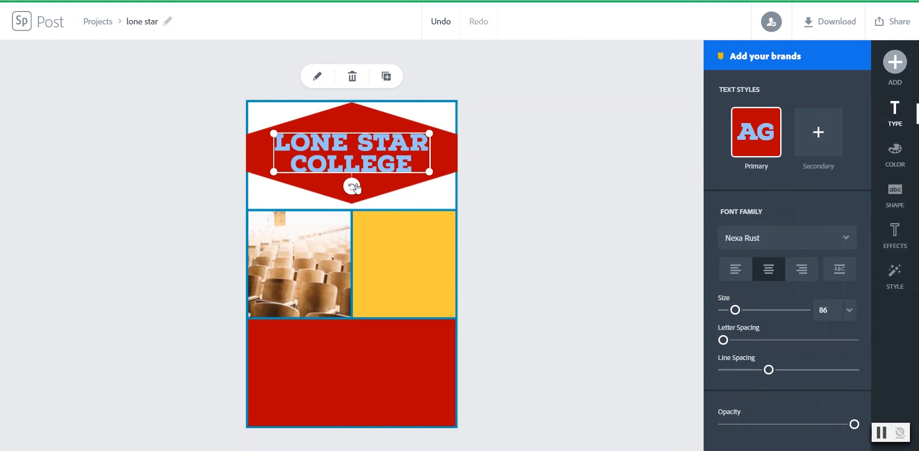
pyautogui.moveTo(431, 177); pyautogui.dragTo(433, 186)
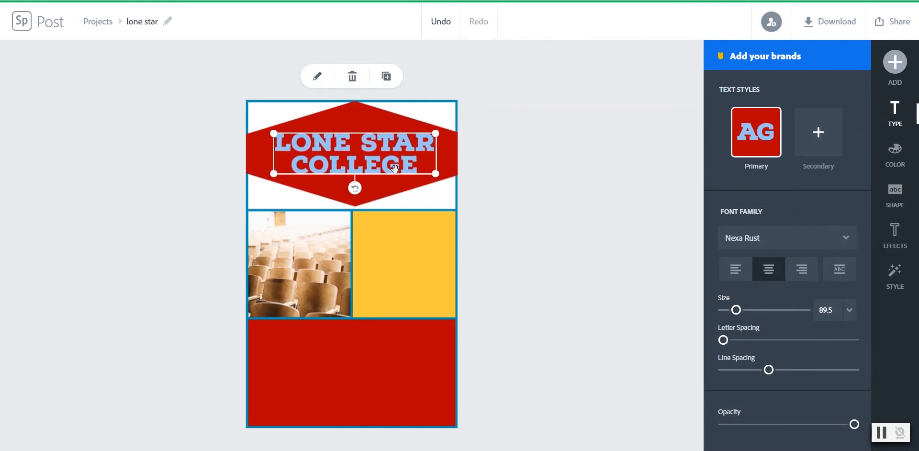
pyautogui.moveTo(385, 167); pyautogui.dragTo(381, 167)
pyautogui.click(609, 196)
# - Try the scale, rotation, and horizontal and vertical flip settings on the lecture hall seats photo
pyautogui.click(298, 265)
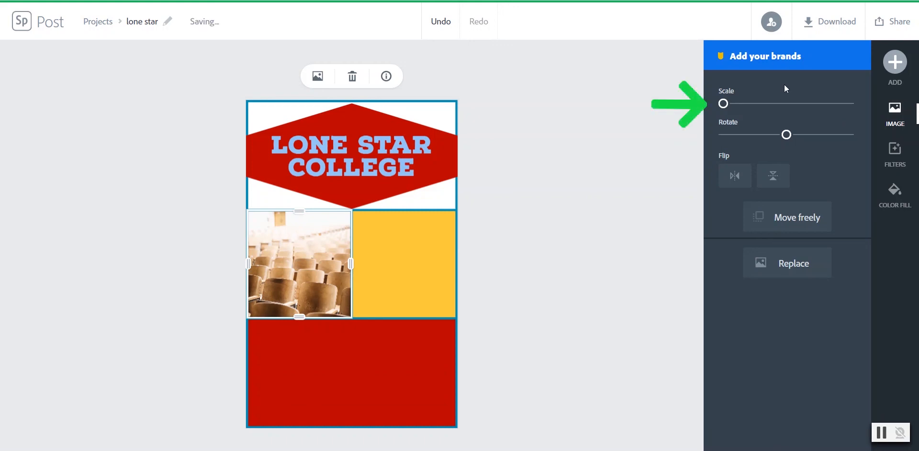
pyautogui.moveTo(724, 103)
pyautogui.mouseDown()
pyautogui.moveTo(797, 103)
pyautogui.moveTo(718, 104)
pyautogui.mouseUp()
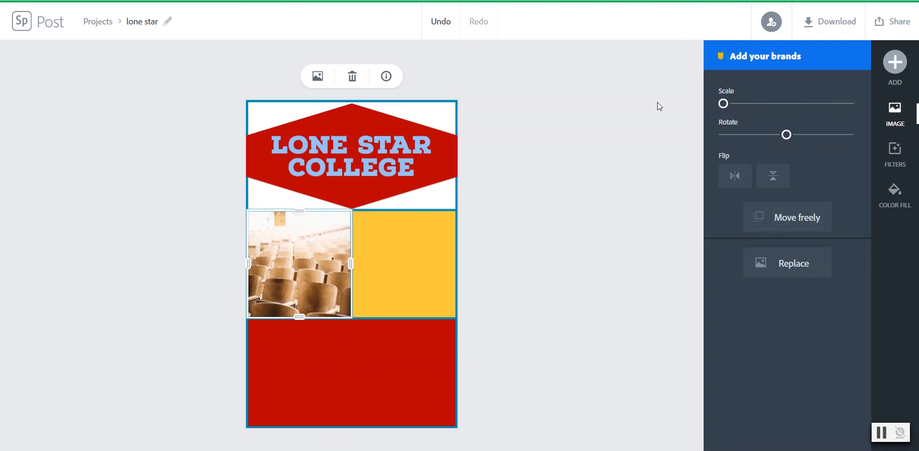
pyautogui.moveTo(787, 139)
pyautogui.mouseDown()
pyautogui.moveTo(734, 146)
pyautogui.moveTo(826, 153)
pyautogui.moveTo(787, 153)
pyautogui.mouseUp()
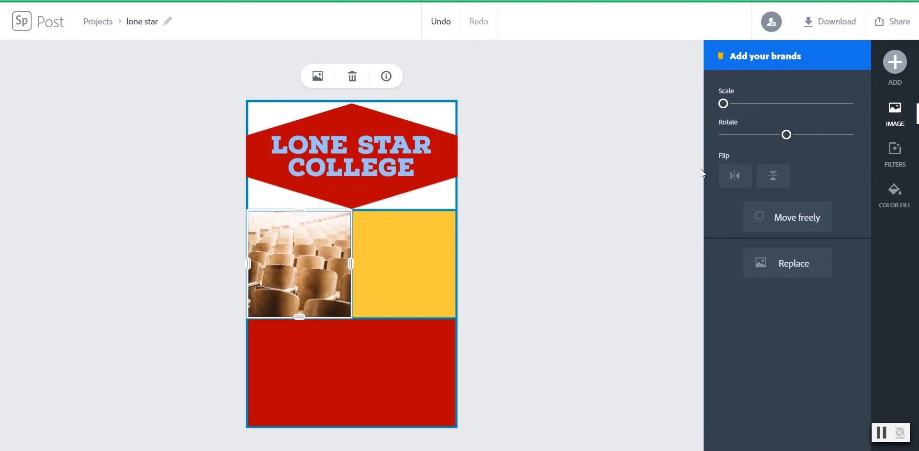
pyautogui.click(733, 177)
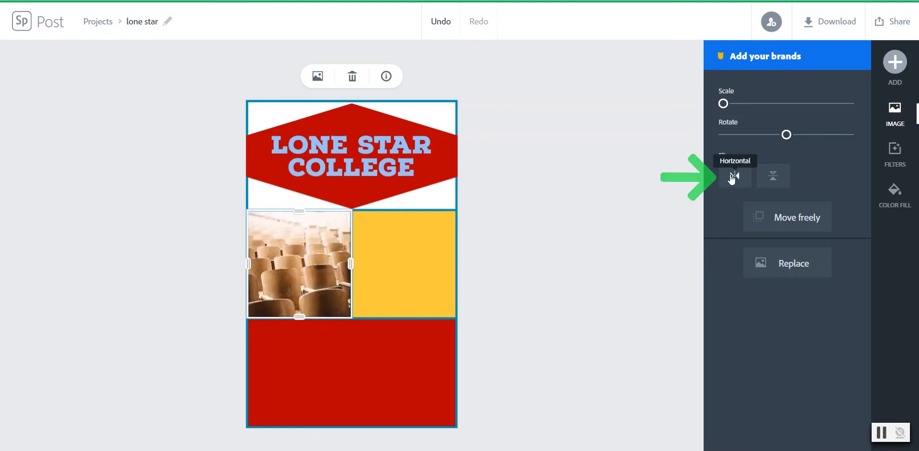
pyautogui.click(773, 178)
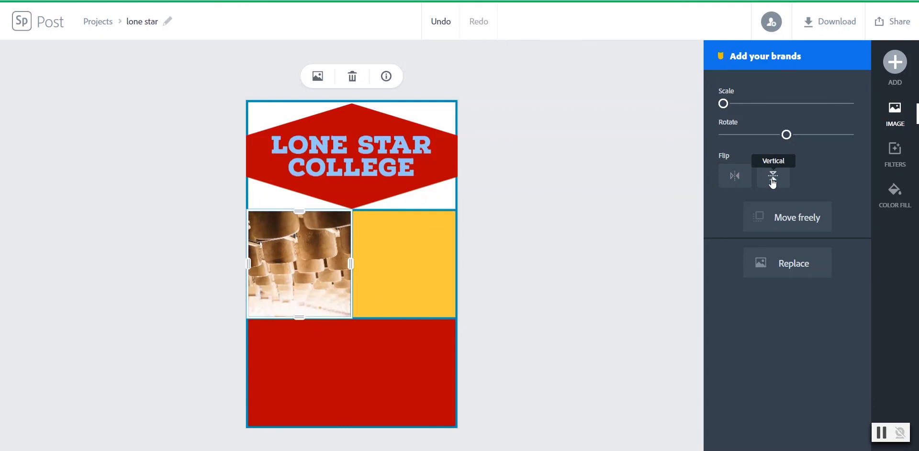
pyautogui.click(773, 180)
pyautogui.click(735, 184)
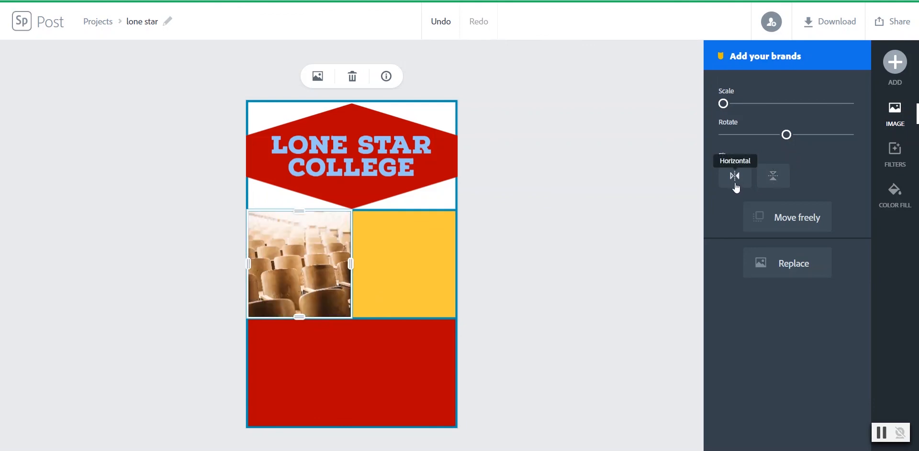
pyautogui.click(736, 186)
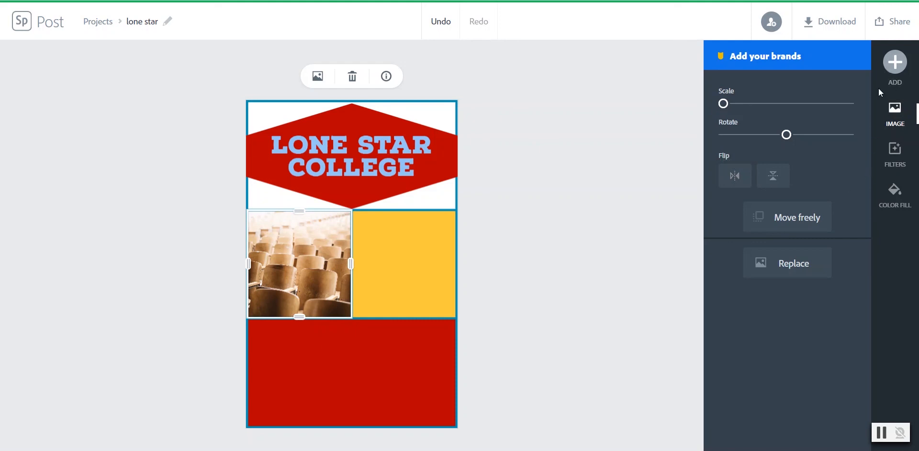
# - Compare filters such as Grayscale, Contrast, Lighten and Darken on the lecture hall seats photo, and apply Matte
pyautogui.click(896, 147)
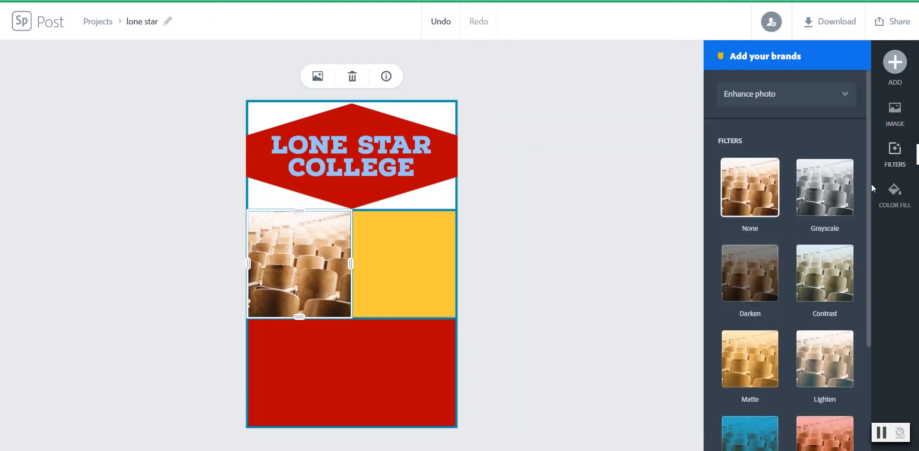
pyautogui.click(817, 201)
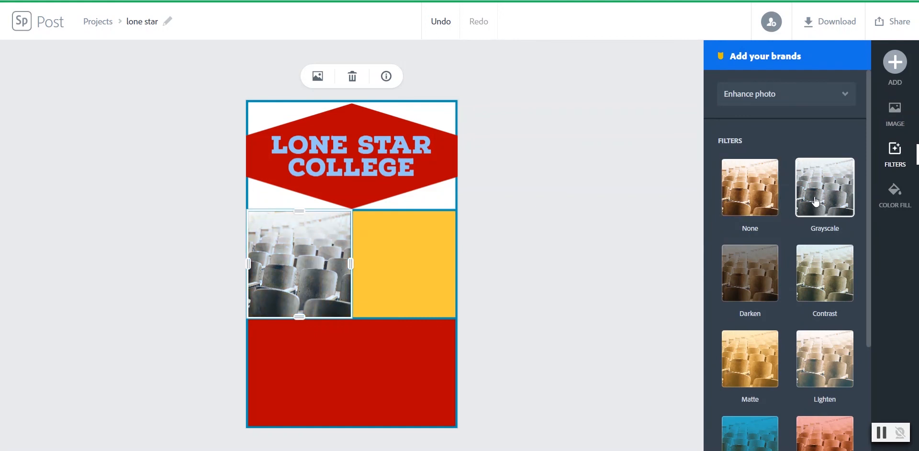
pyautogui.click(832, 268)
pyautogui.click(827, 353)
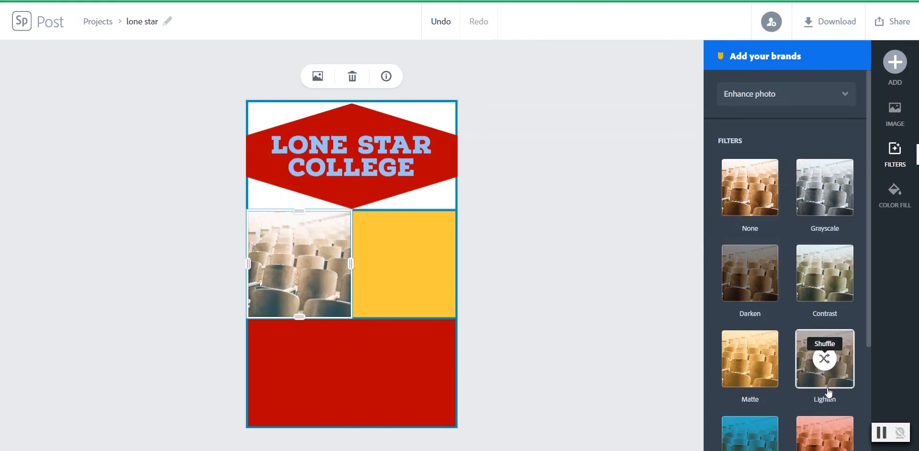
pyautogui.click(825, 424)
pyautogui.click(750, 433)
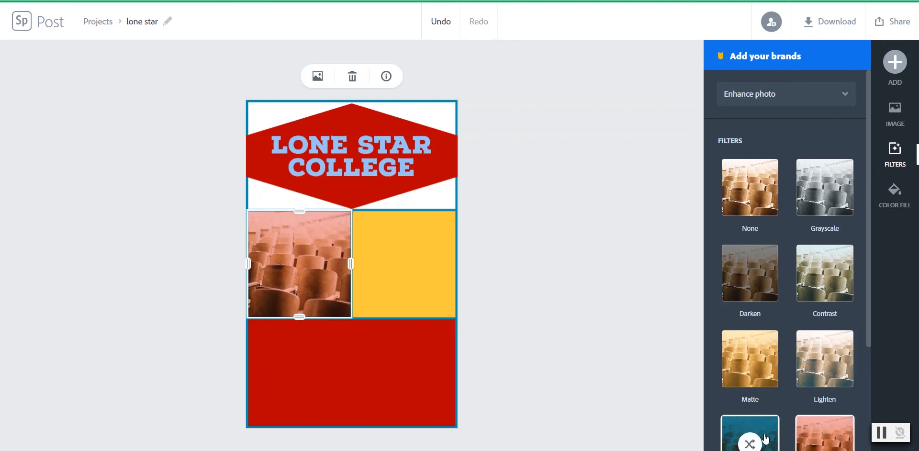
pyautogui.click(750, 369)
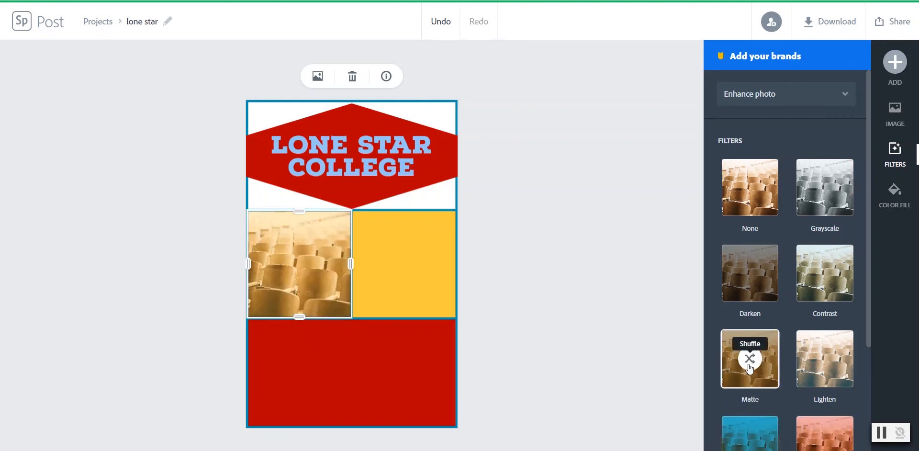
pyautogui.click(737, 282)
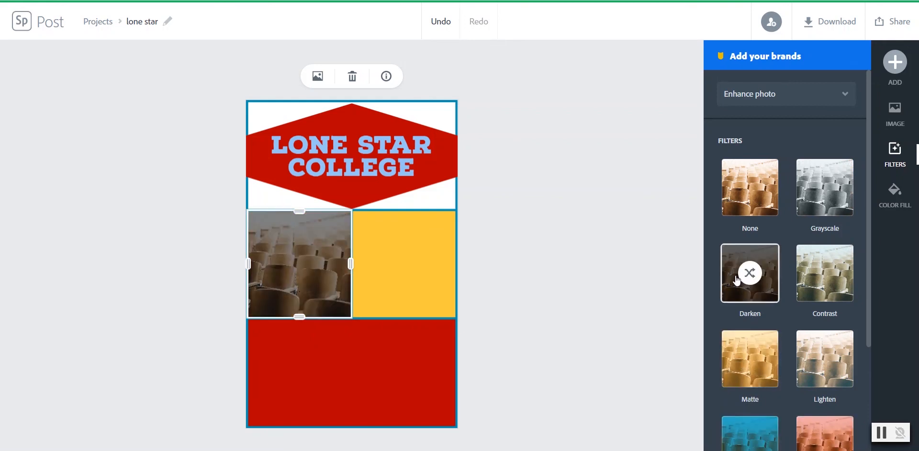
pyautogui.click(757, 376)
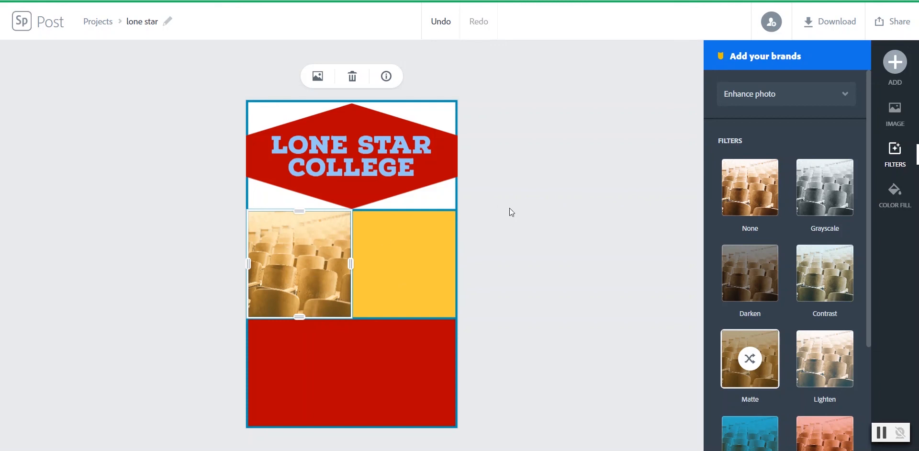
pyautogui.click(550, 252)
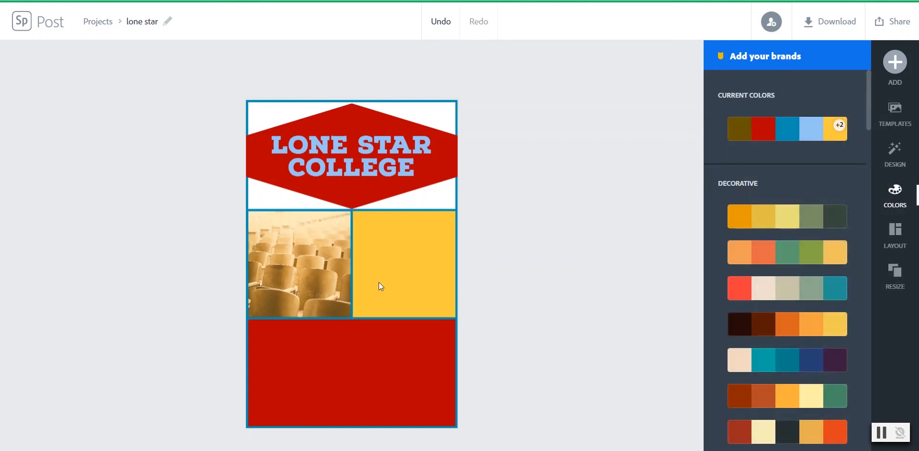
pyautogui.click(285, 276)
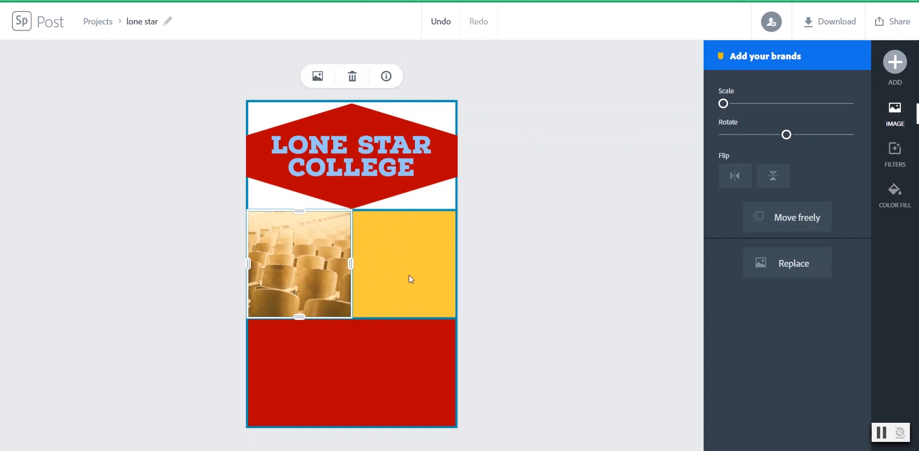
# - Start adding an icon for the yellow cell, searching for "badge" and then replacing the search with "star"
pyautogui.click(427, 283)
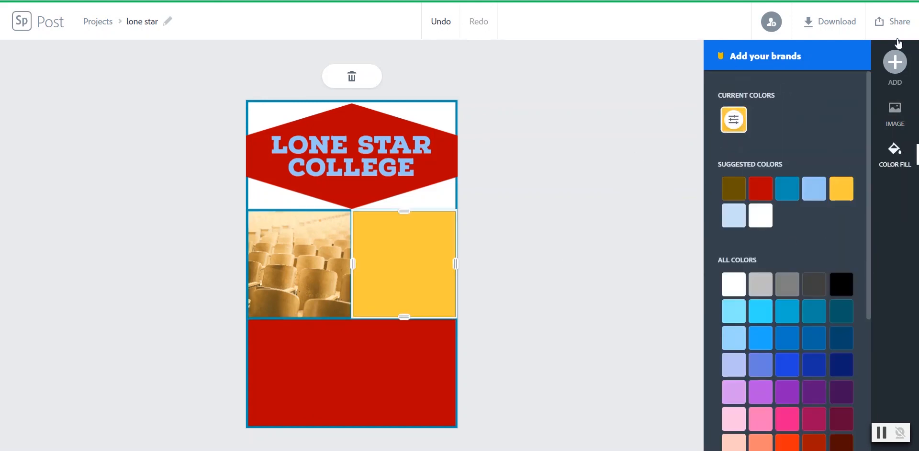
pyautogui.click(896, 67)
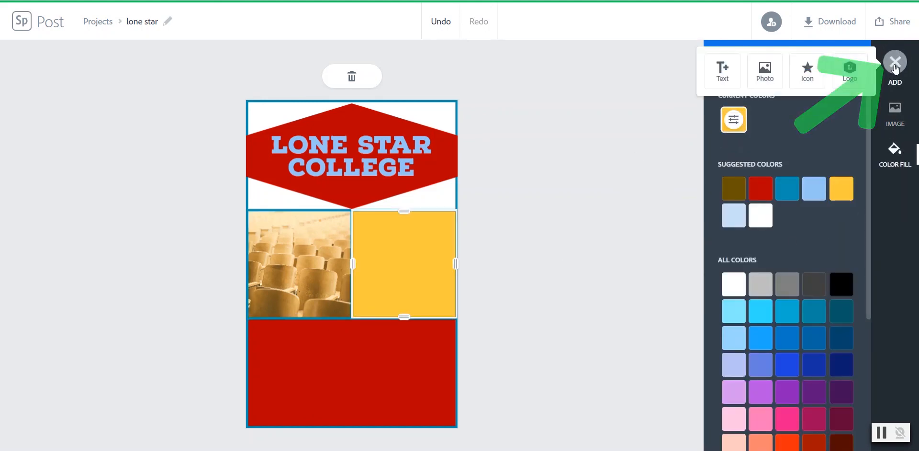
pyautogui.click(809, 76)
pyautogui.click(761, 115)
pyautogui.write('badge')
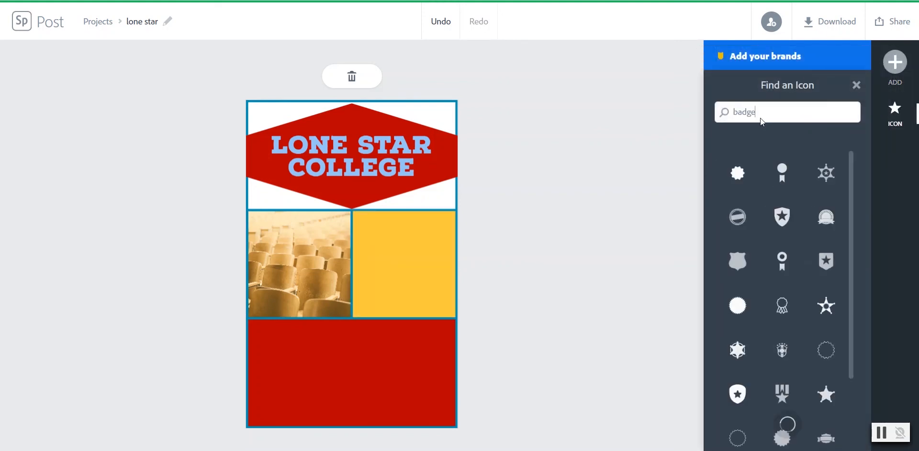
pyautogui.moveTo(761, 110); pyautogui.dragTo(713, 114)
pyautogui.write('star')
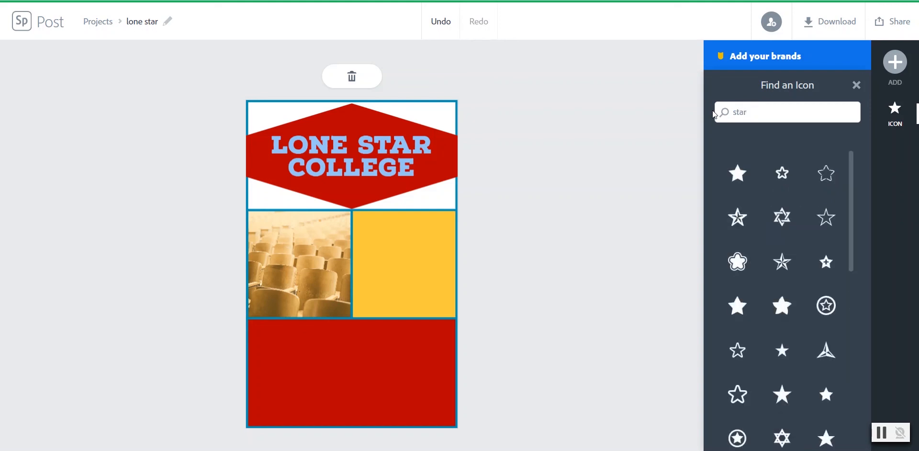
# - Add the icon of a star cut out of a solid circle and place it centred over the yellow cell
pyautogui.scroll(-3, 781, 350)
pyautogui.scroll(-8, 781, 352)
pyautogui.scroll(5, 781, 352)
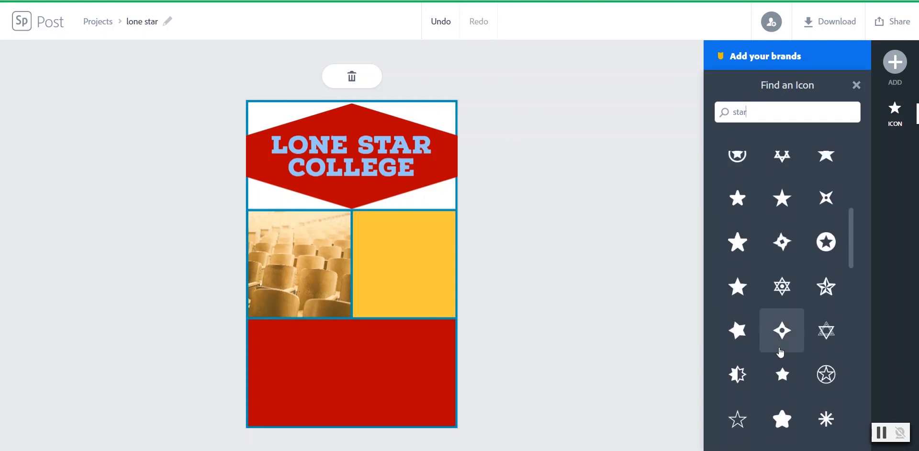
pyautogui.scroll(1, 781, 352)
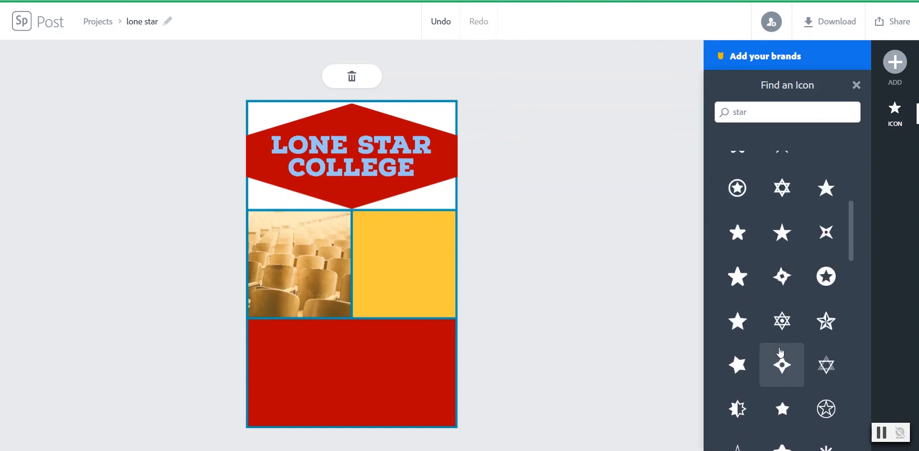
pyautogui.click(827, 280)
pyautogui.moveTo(372, 367); pyautogui.dragTo(433, 265)
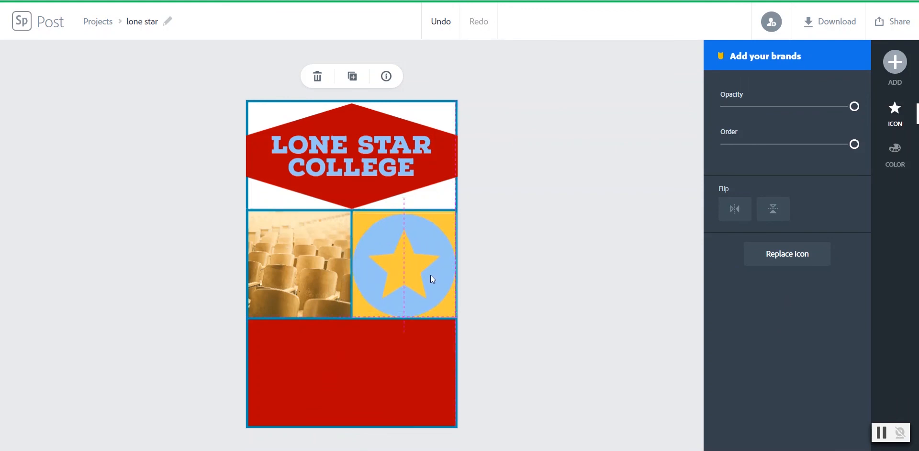
pyautogui.click(430, 275)
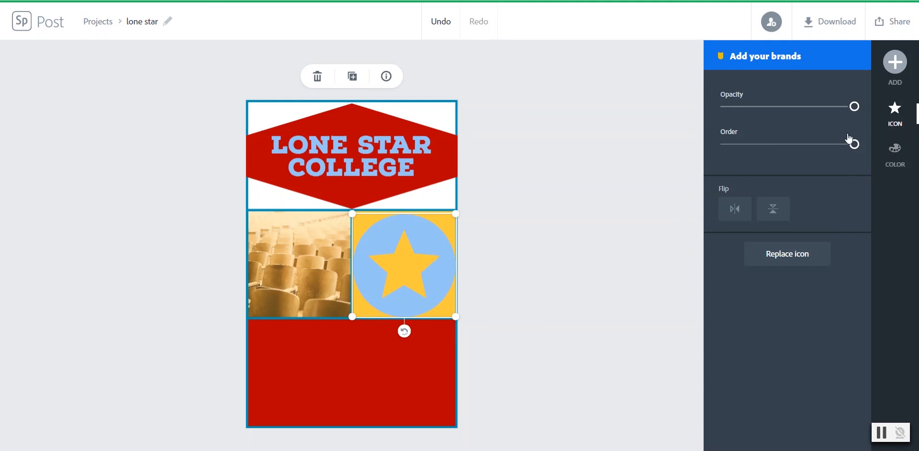
# - Try the opacity setting and the horizontal and vertical flips on the star icon
pyautogui.moveTo(854, 107)
pyautogui.mouseDown()
pyautogui.moveTo(754, 108)
pyautogui.moveTo(846, 113)
pyautogui.moveTo(759, 121)
pyautogui.moveTo(850, 110)
pyautogui.moveTo(856, 119)
pyautogui.mouseUp()
pyautogui.click(732, 208)
pyautogui.click(783, 214)
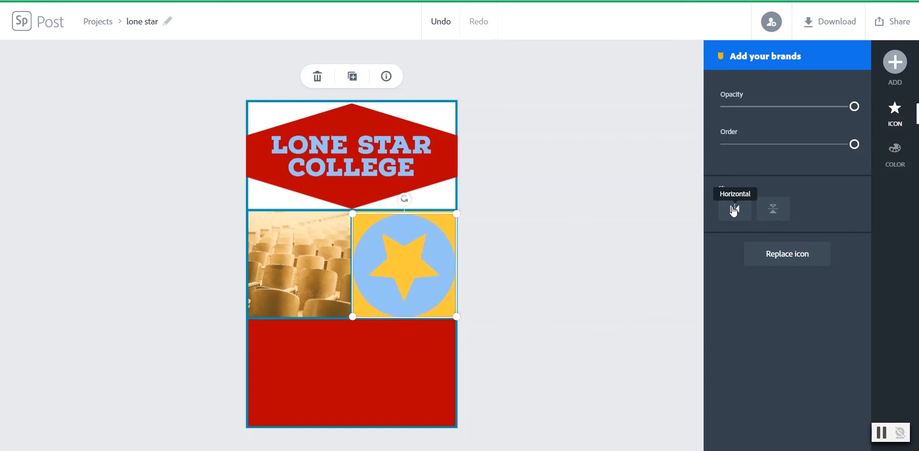
pyautogui.click(774, 211)
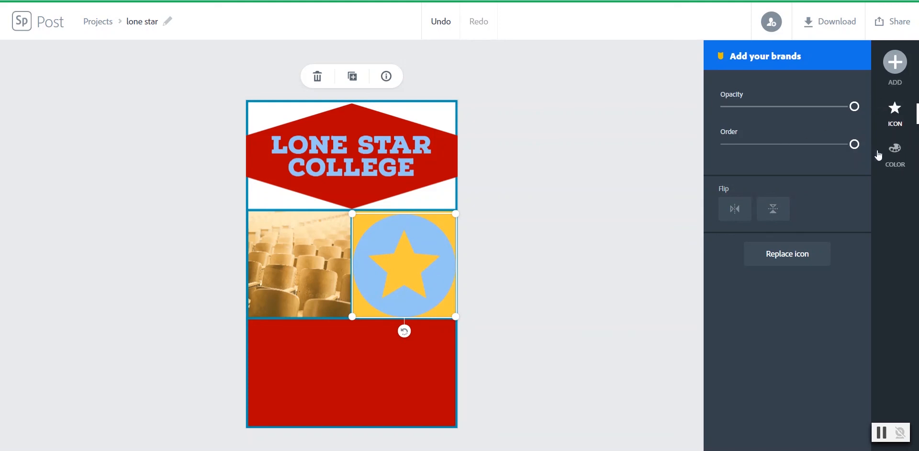
# - Try the suggested red, brown and blue and the palette blue #0065A3 on the star icon, and cancel custom colour editing
pyautogui.click(895, 151)
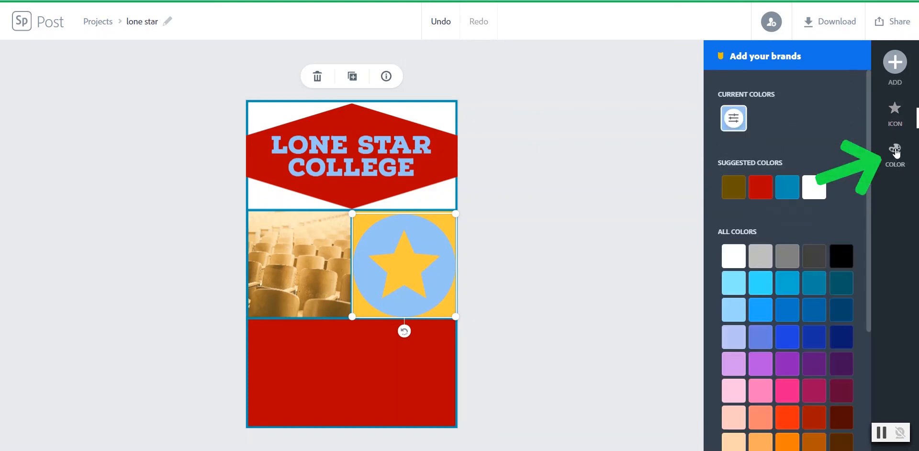
pyautogui.click(760, 188)
pyautogui.click(743, 192)
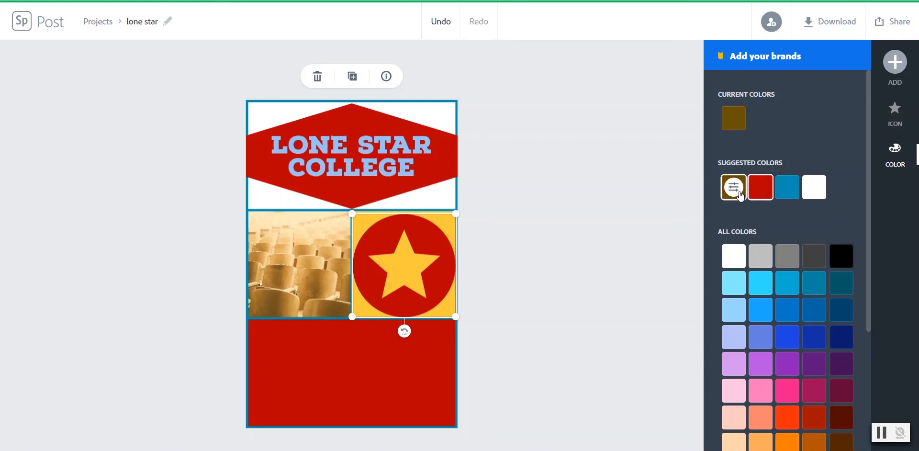
pyautogui.click(792, 190)
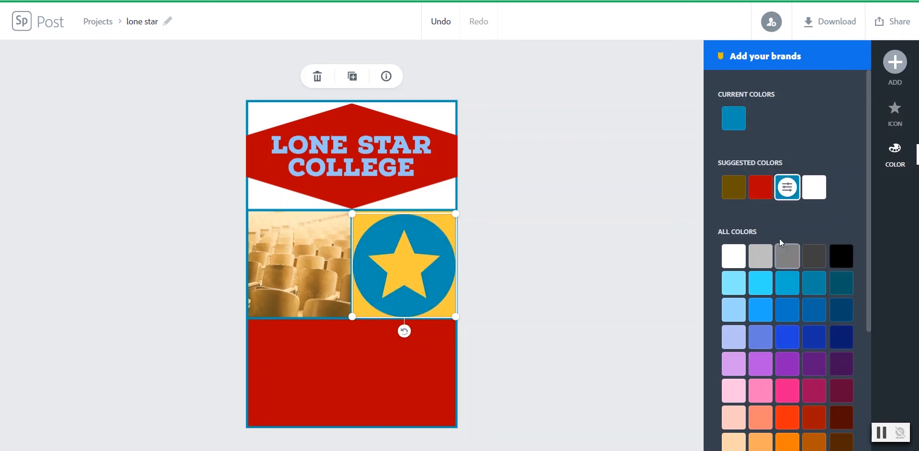
pyautogui.click(814, 310)
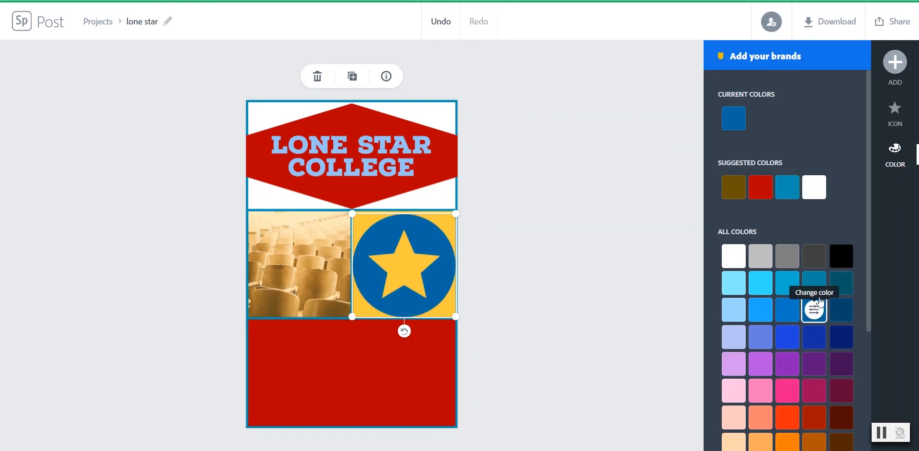
pyautogui.click(814, 309)
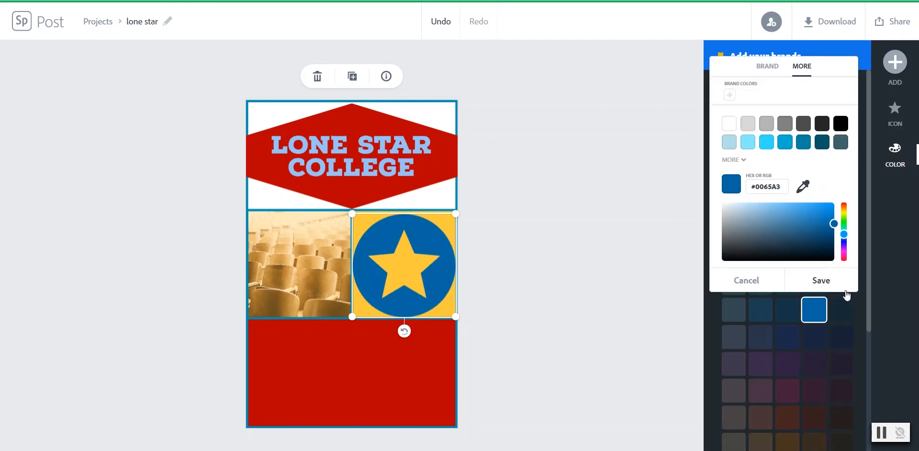
pyautogui.click(748, 281)
# - Try dark teal #075767 and a cancelled custom shade on the star icon, and recolour it with the suggested blue
pyautogui.click(841, 286)
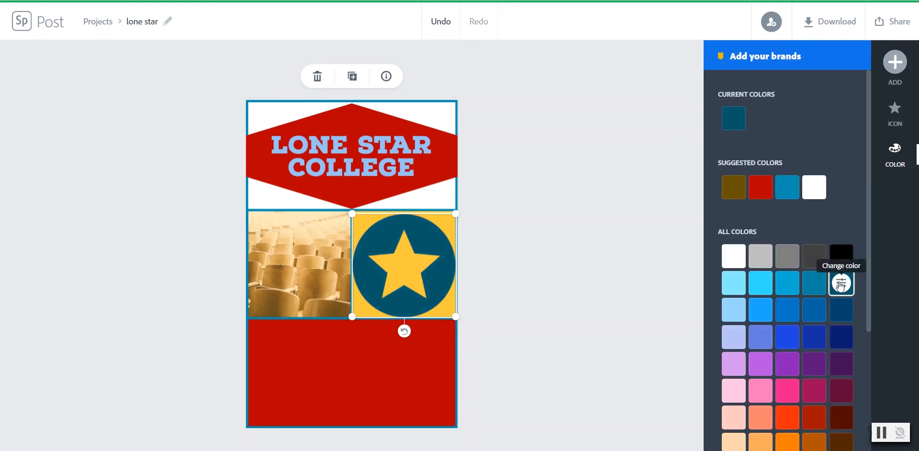
pyautogui.click(842, 284)
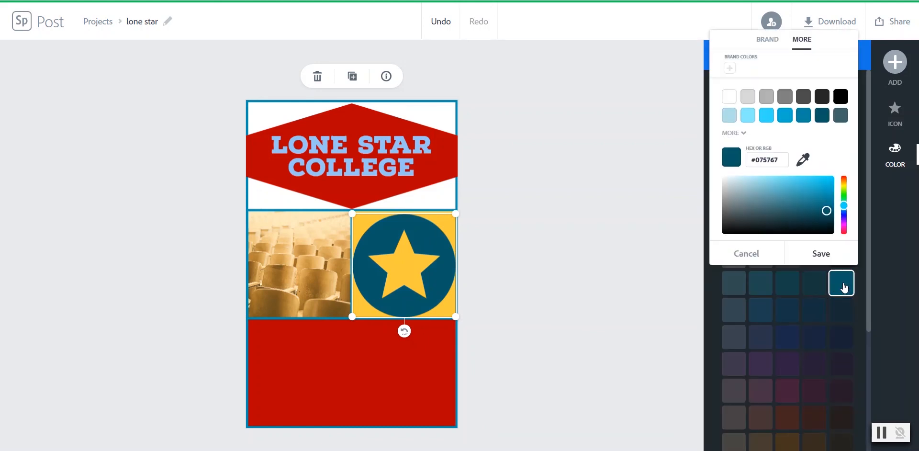
pyautogui.moveTo(827, 212)
pyautogui.mouseDown()
pyautogui.moveTo(794, 214)
pyautogui.moveTo(822, 184)
pyautogui.moveTo(750, 235)
pyautogui.moveTo(830, 180)
pyautogui.mouseUp()
pyautogui.click(762, 253)
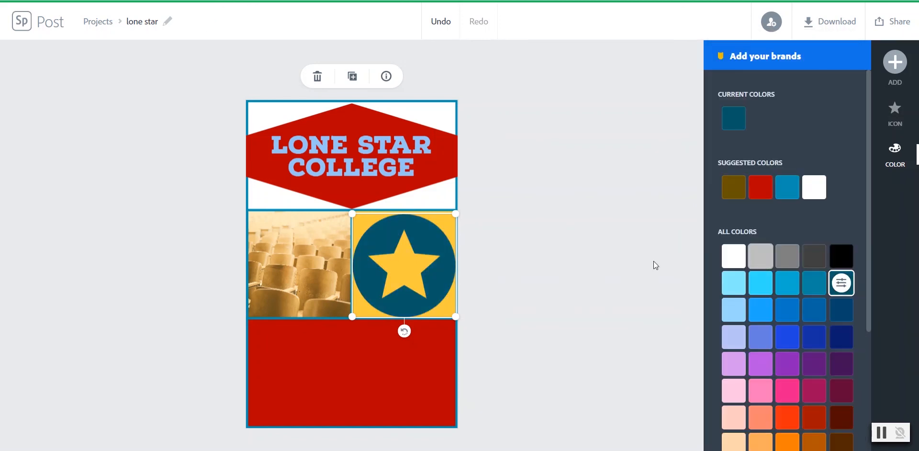
pyautogui.click(787, 188)
# - Deselect everything and download the finished poster as a PNG
pyautogui.click(394, 387)
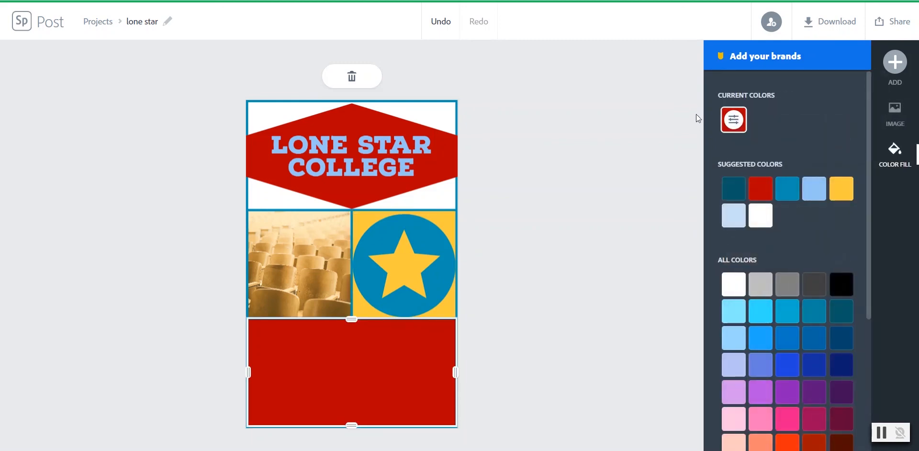
pyautogui.click(493, 384)
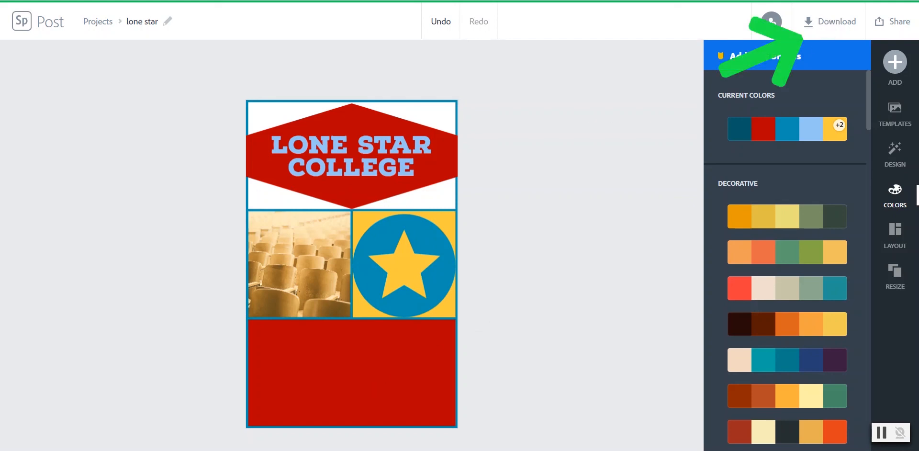
pyautogui.click(826, 26)
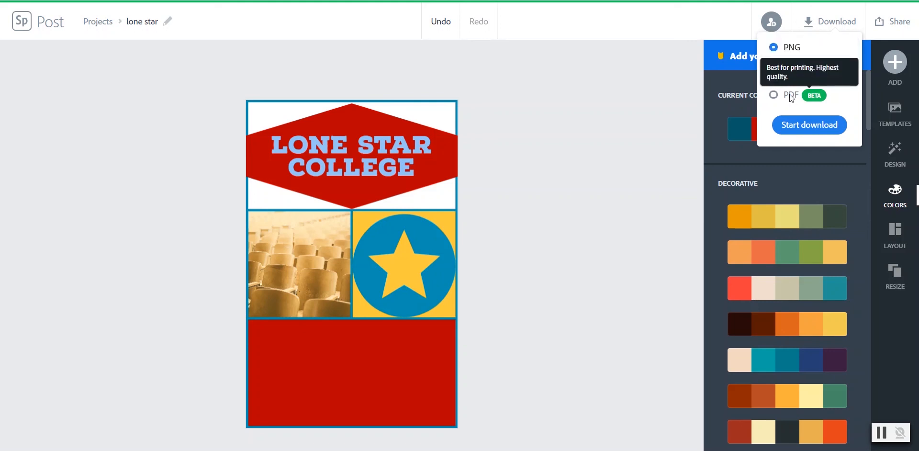
pyautogui.click(809, 126)
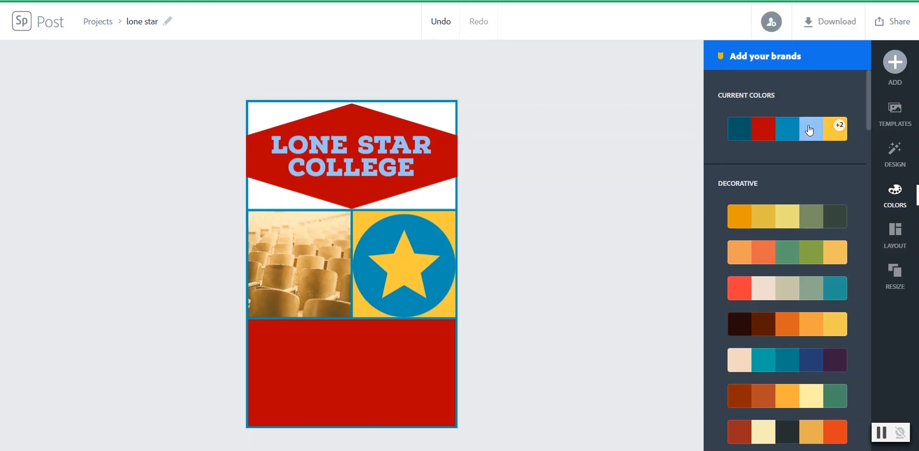